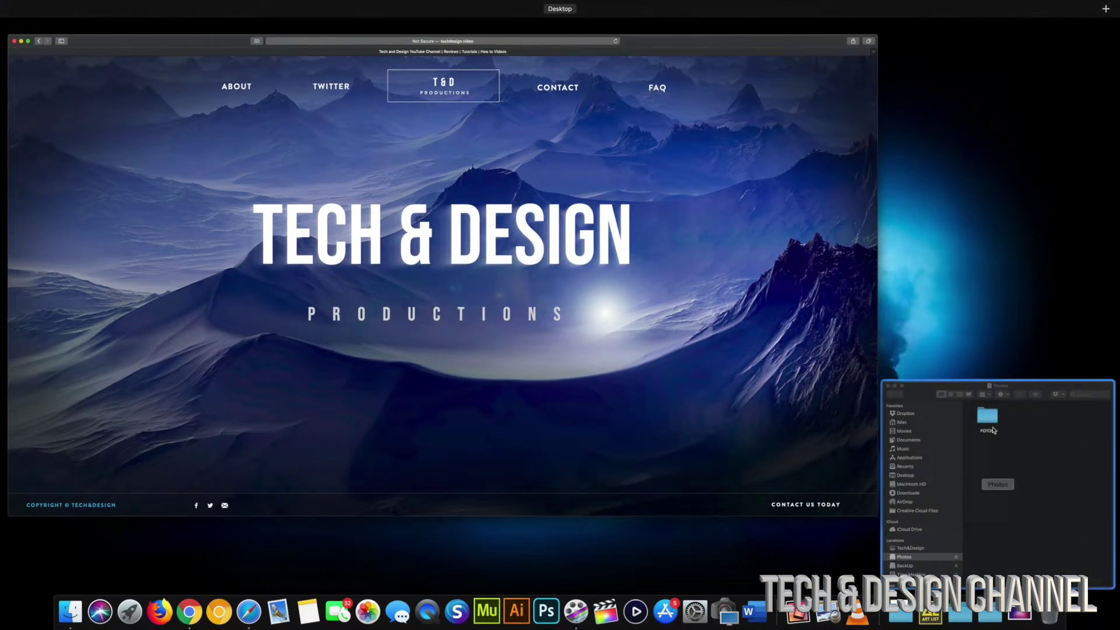
Drag the Photos drive window from the lower right to the centre of the screen
{"action": "left_click_drag", "start_coordinate": [999, 383], "coordinate": [485, 142]}
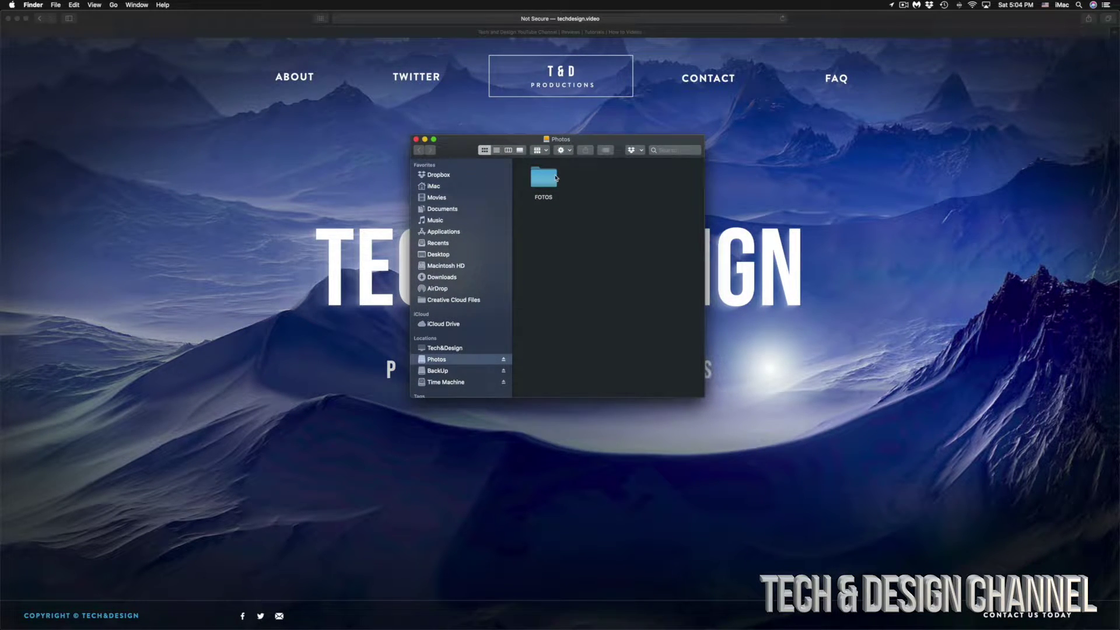
Nudge the Photos window up and to the left with three small drags
{"action": "left_click_drag", "start_coordinate": [576, 142], "coordinate": [571, 133]}
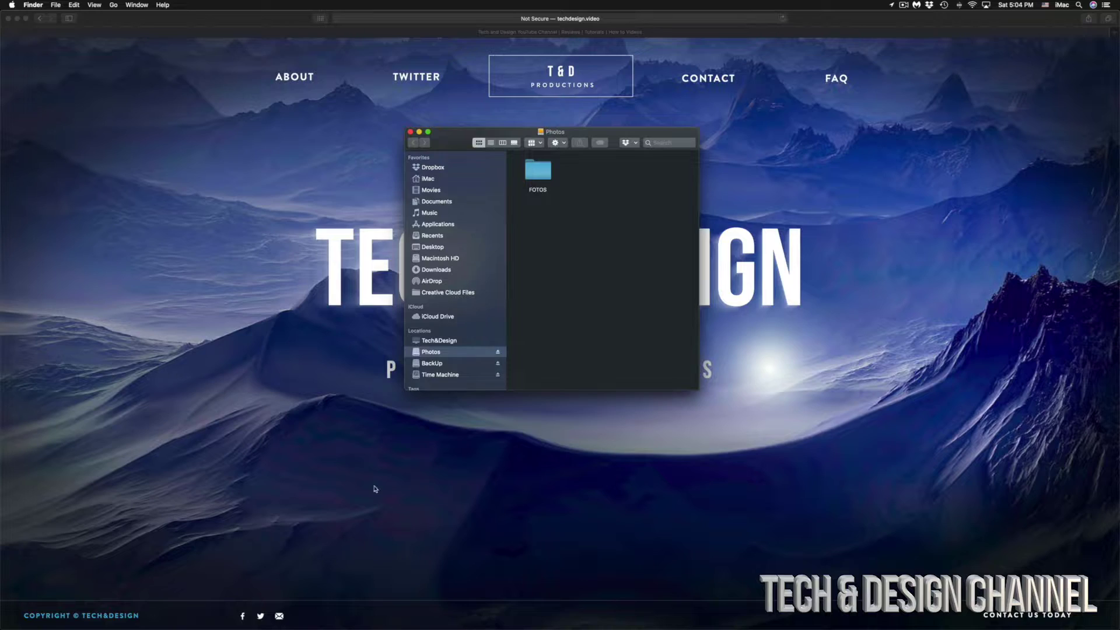
{"action": "mouse_move", "coordinate": [69, 623]}
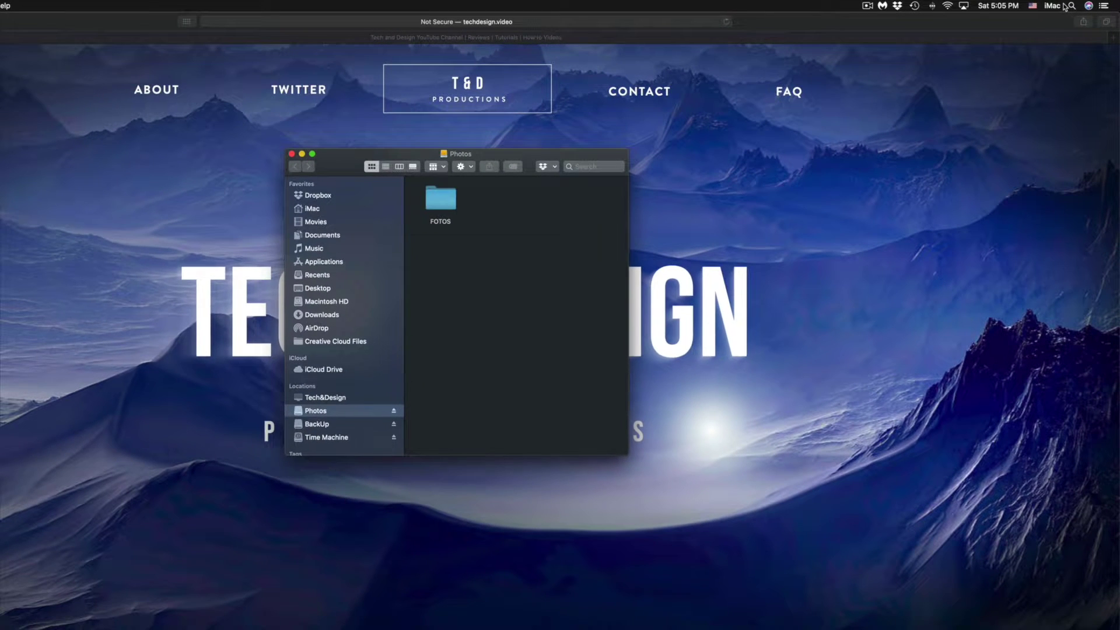
{"action": "left_click_drag", "start_coordinate": [337, 163], "coordinate": [314, 134]}
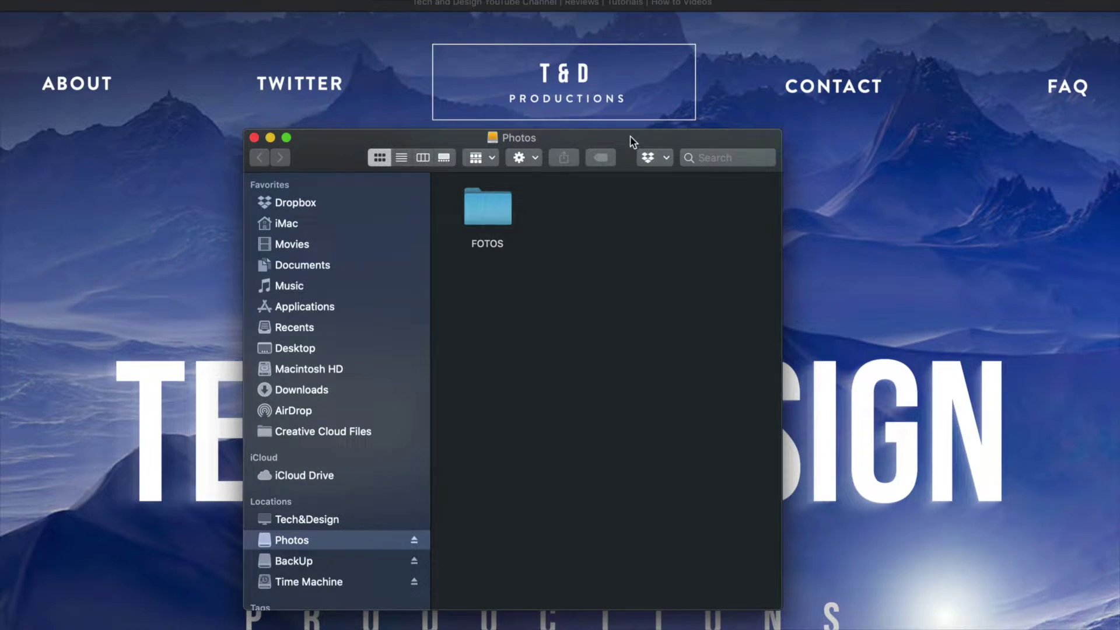
{"action": "left_click_drag", "start_coordinate": [632, 140], "coordinate": [625, 99]}
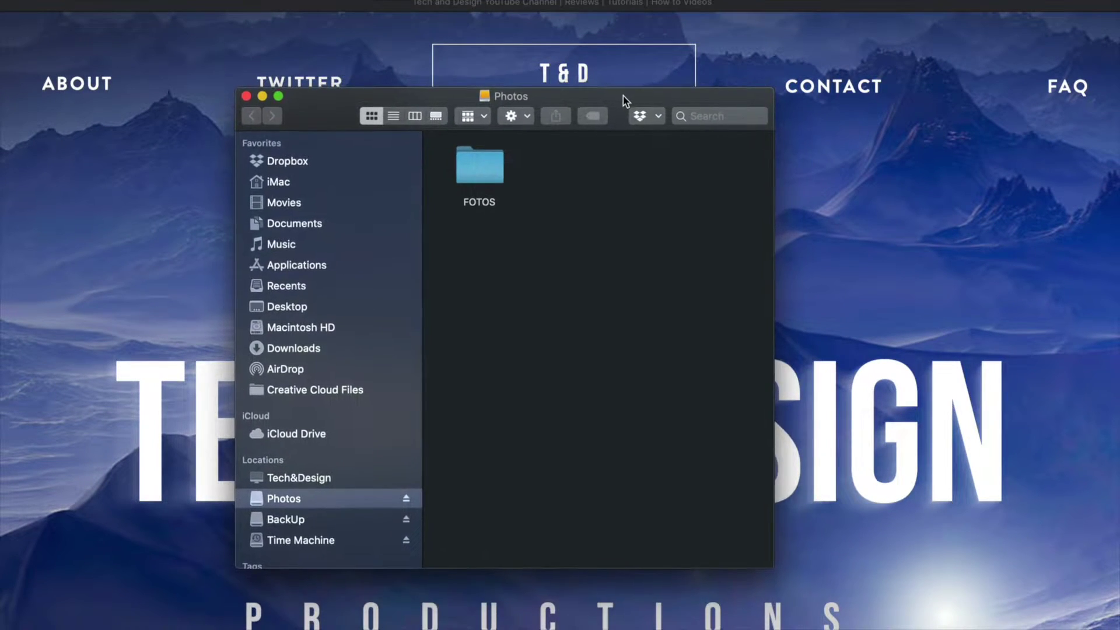
Open the FOTOS folder, then its PROFESSIONAL PHOTOS subfolder
{"action": "left_click", "coordinate": [496, 161]}
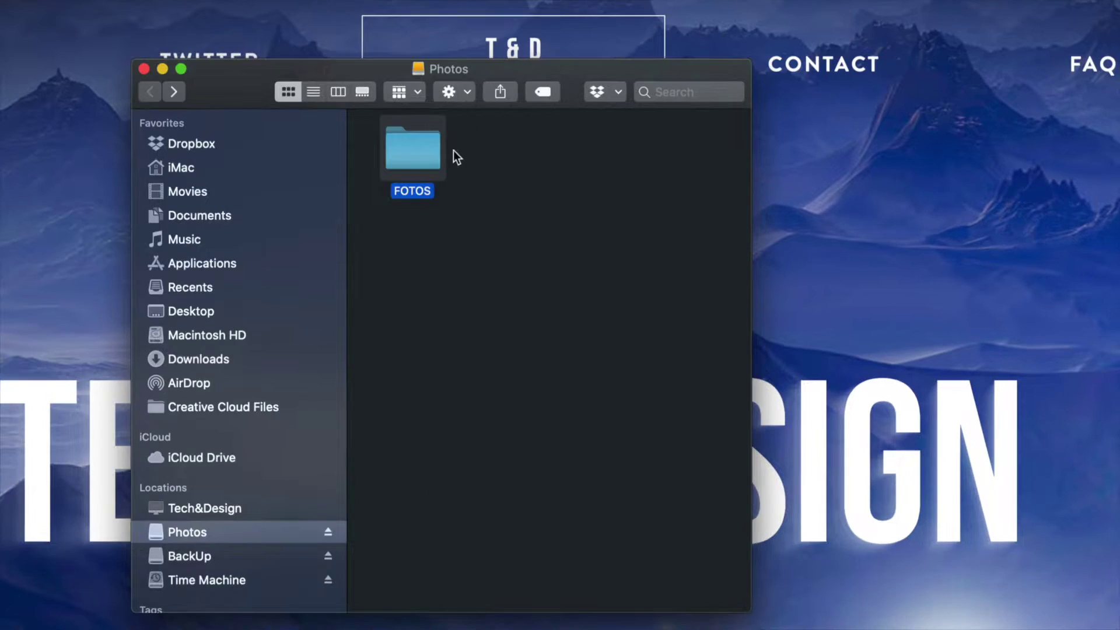
{"action": "double_click", "coordinate": [412, 151]}
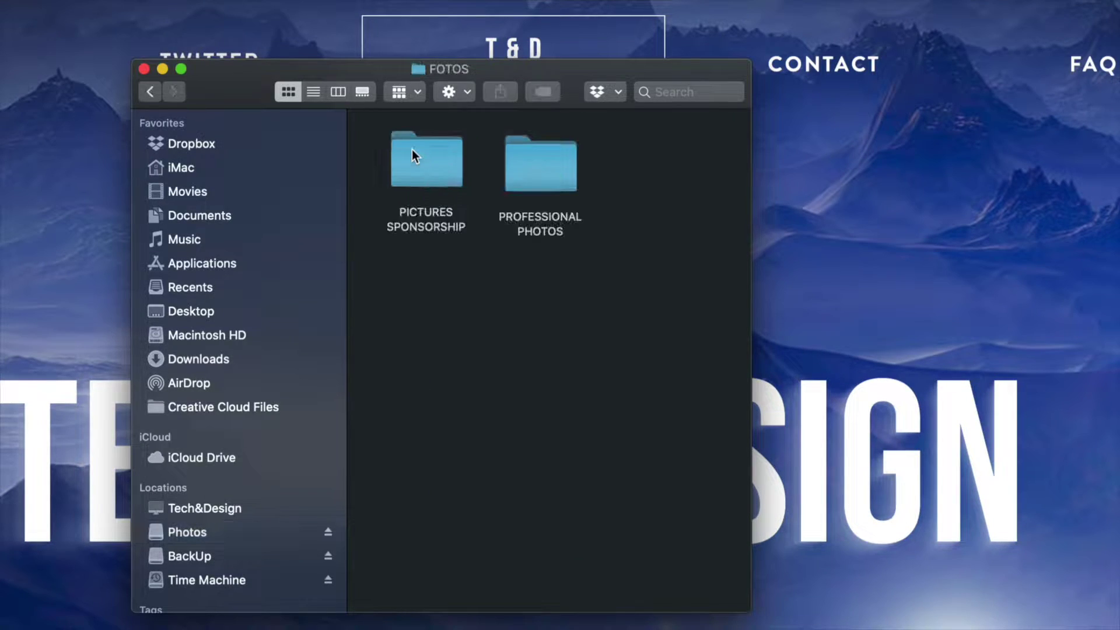
{"action": "double_click", "coordinate": [526, 169]}
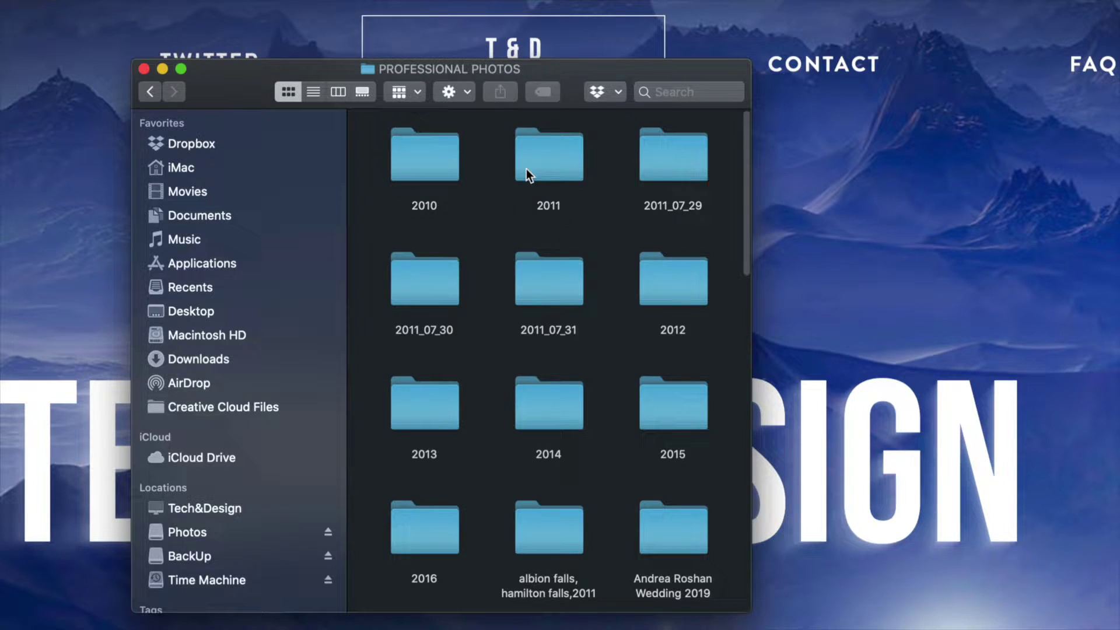
{"action": "scroll", "coordinate": [591, 288], "scroll_direction": "down", "scroll_amount": 10}
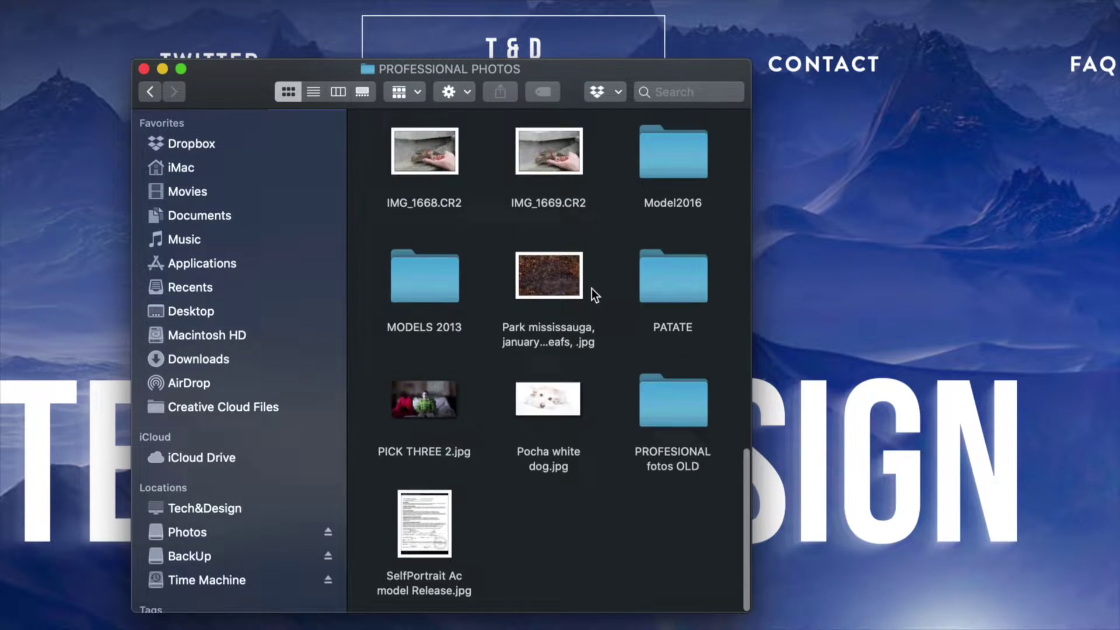
{"action": "scroll", "coordinate": [592, 288], "scroll_direction": "up", "scroll_amount": 3}
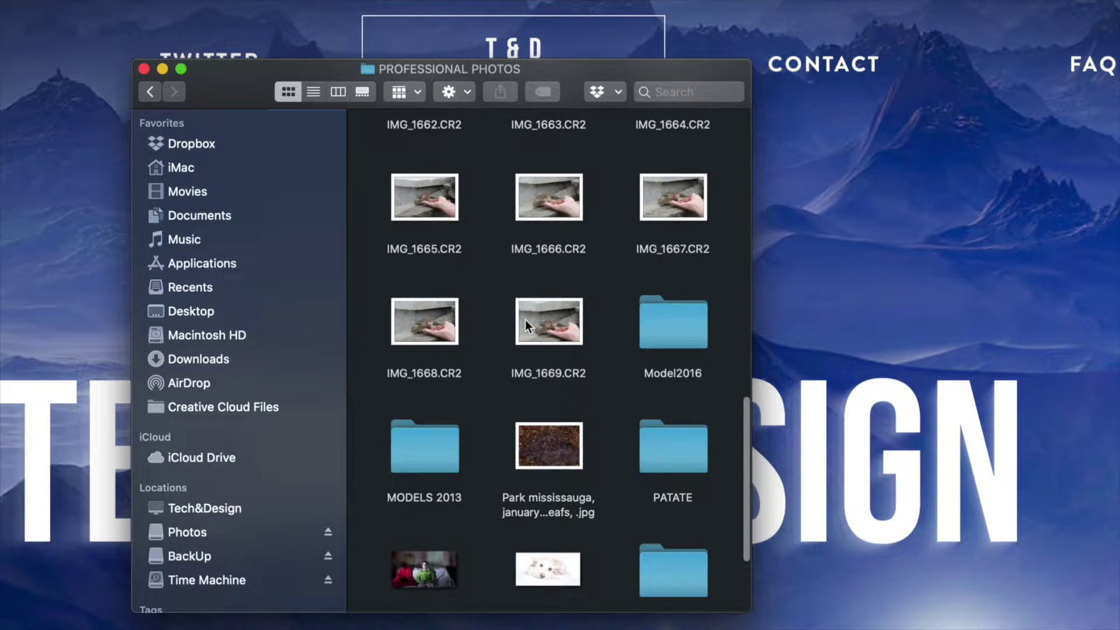
Move IMG_1666.CR2 to the Trash from its context menu
{"action": "left_click", "coordinate": [557, 200]}
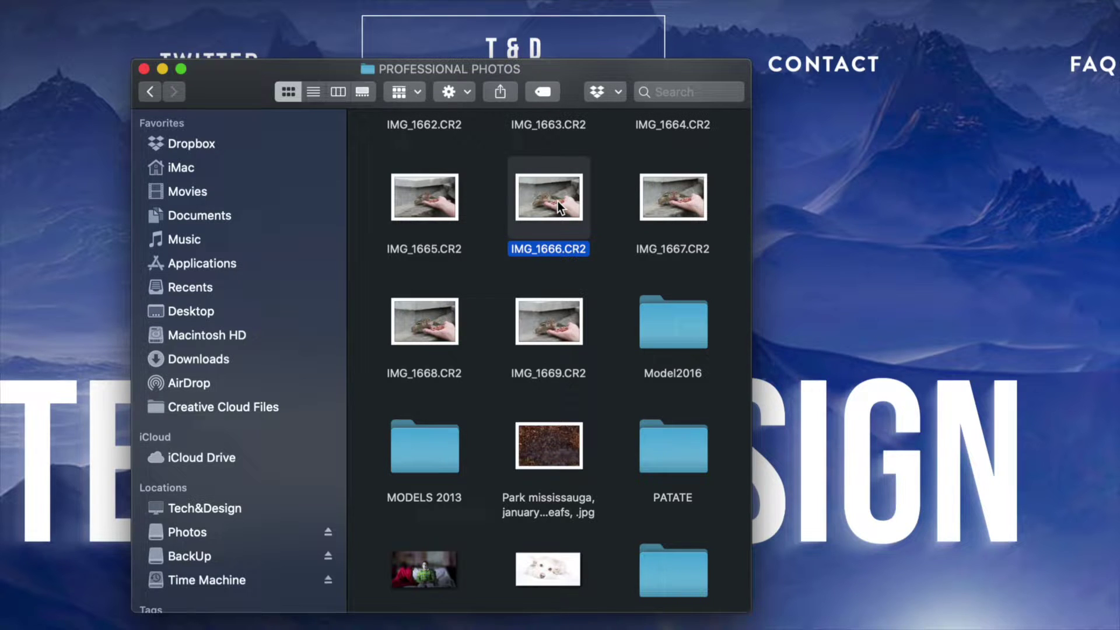
{"action": "right_click", "coordinate": [558, 200]}
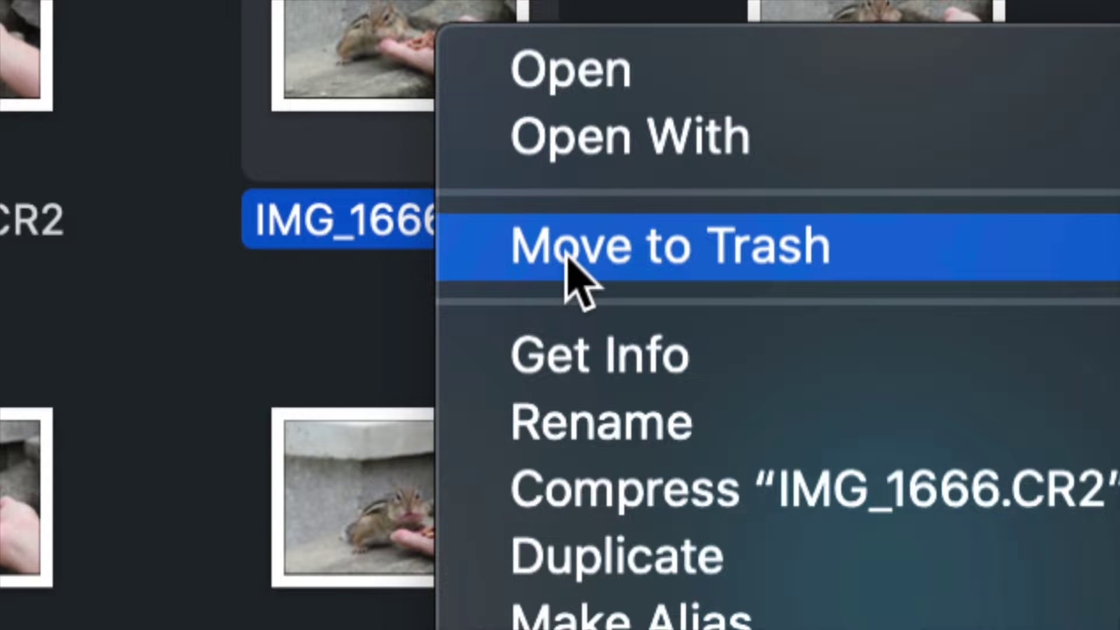
{"action": "left_click", "coordinate": [570, 265]}
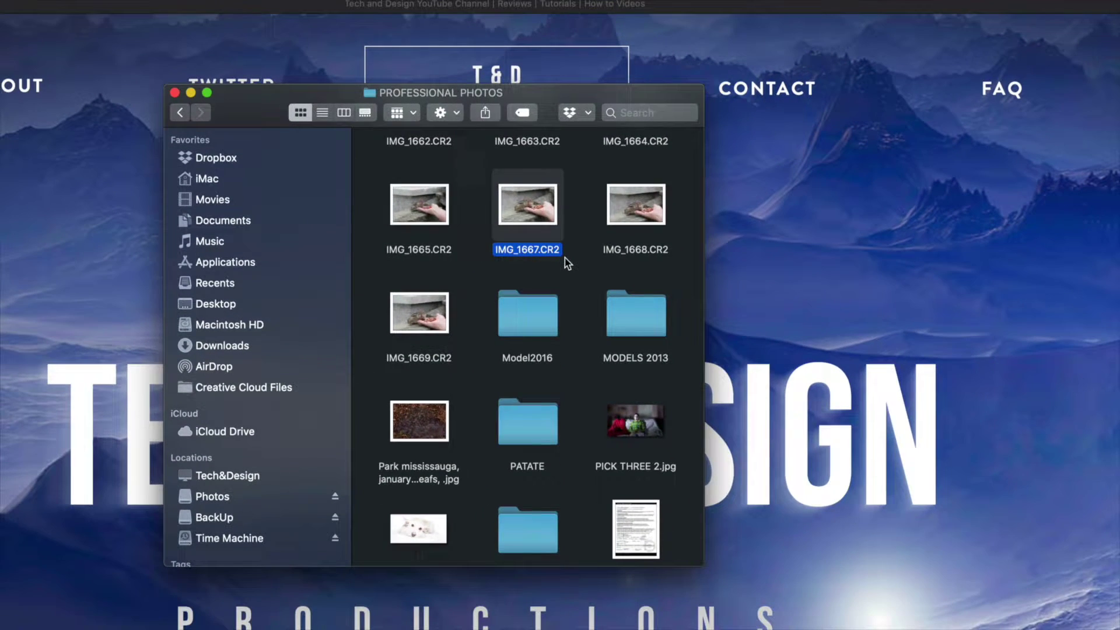
Trash SelfPortrait Ac model Release.jpg with Command+Delete
{"action": "scroll", "coordinate": [572, 274], "scroll_direction": "down", "scroll_amount": 2}
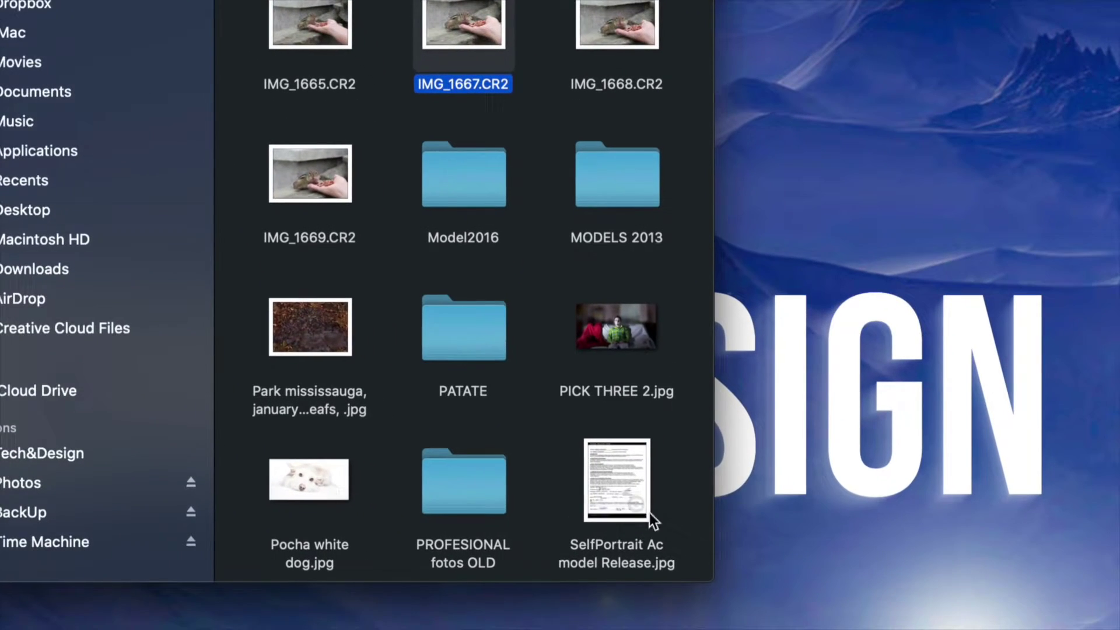
{"action": "left_click", "coordinate": [608, 474]}
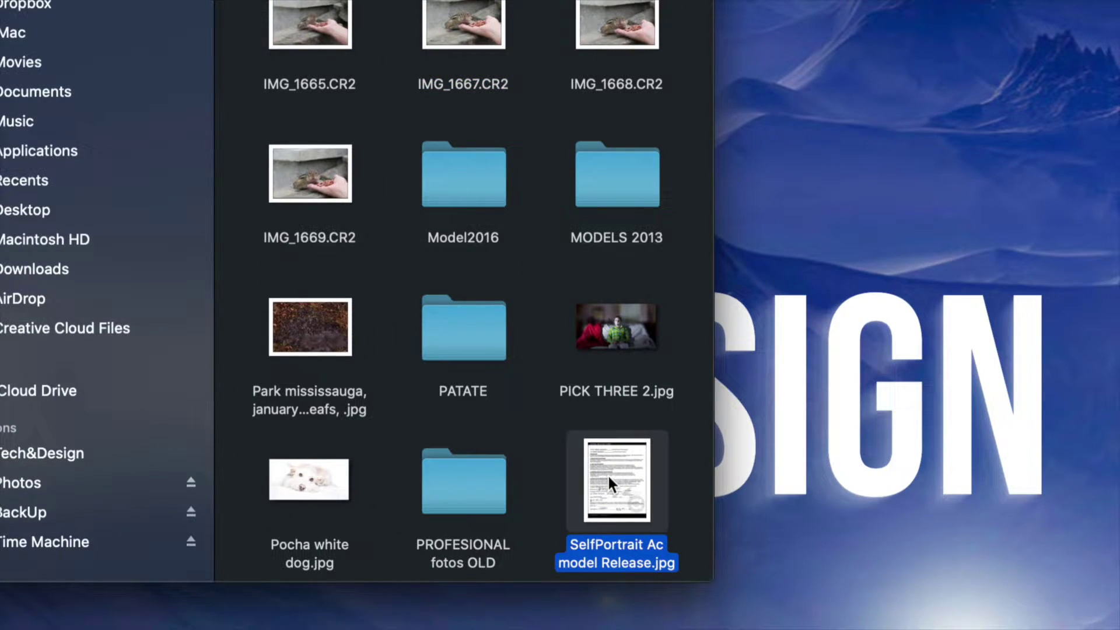
{"action": "key", "text": "super+BackSpace"}
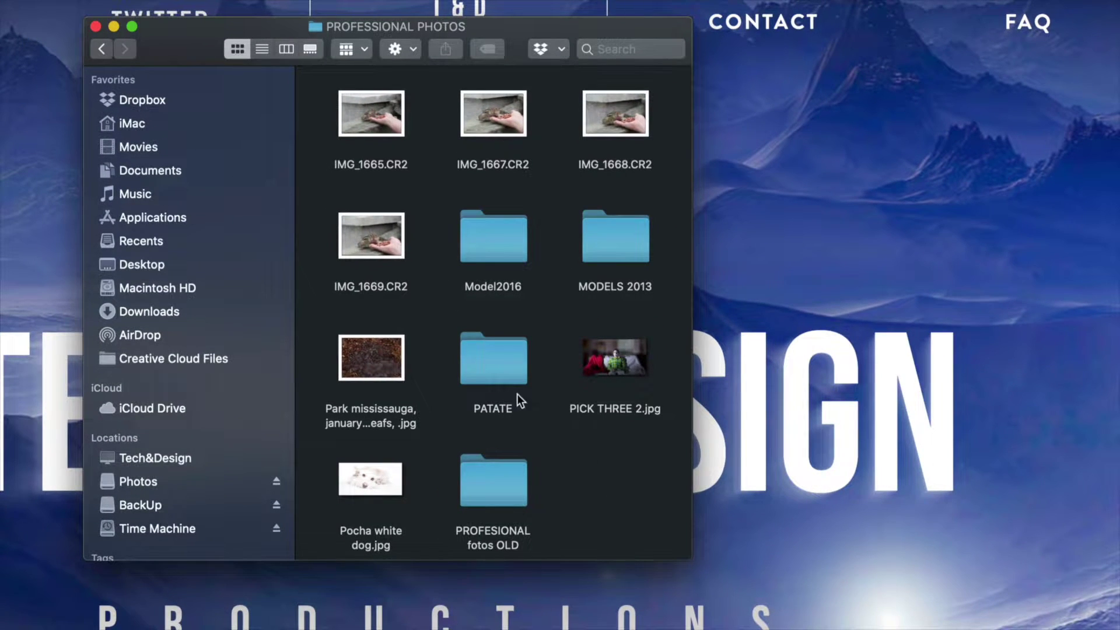
{"action": "scroll", "coordinate": [480, 369], "scroll_direction": "up", "scroll_amount": 5}
{"action": "scroll", "coordinate": [507, 387], "scroll_direction": "up", "scroll_amount": 7}
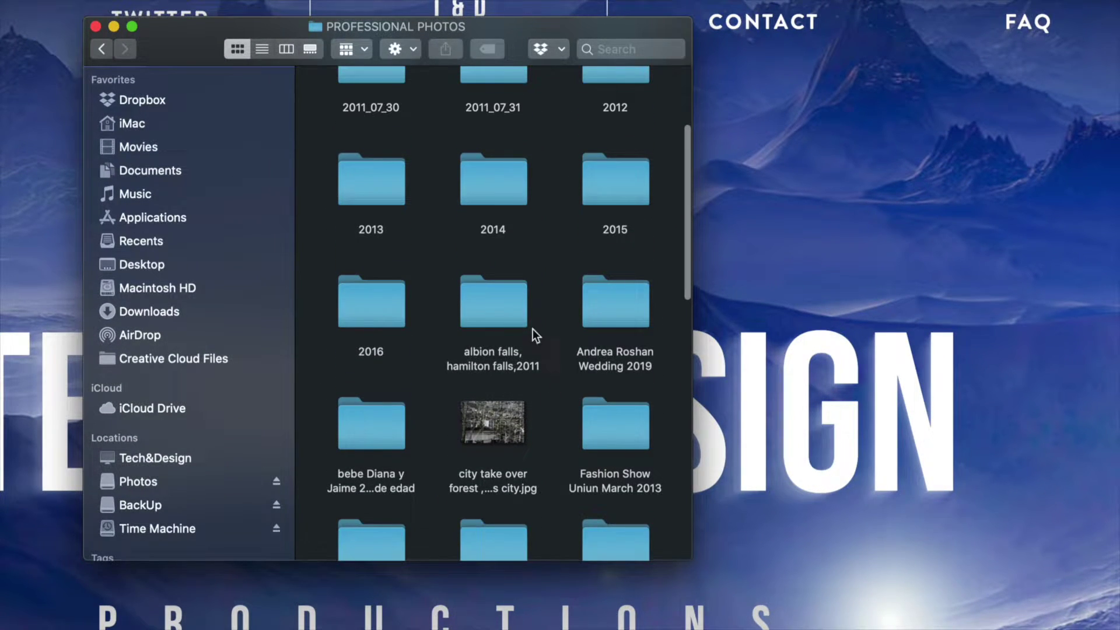
Open the albion falls, hamilton falls,2011 folder and trash six images, IMG_1120.jpg to IMG_1124.CR2
{"action": "double_click", "coordinate": [509, 308]}
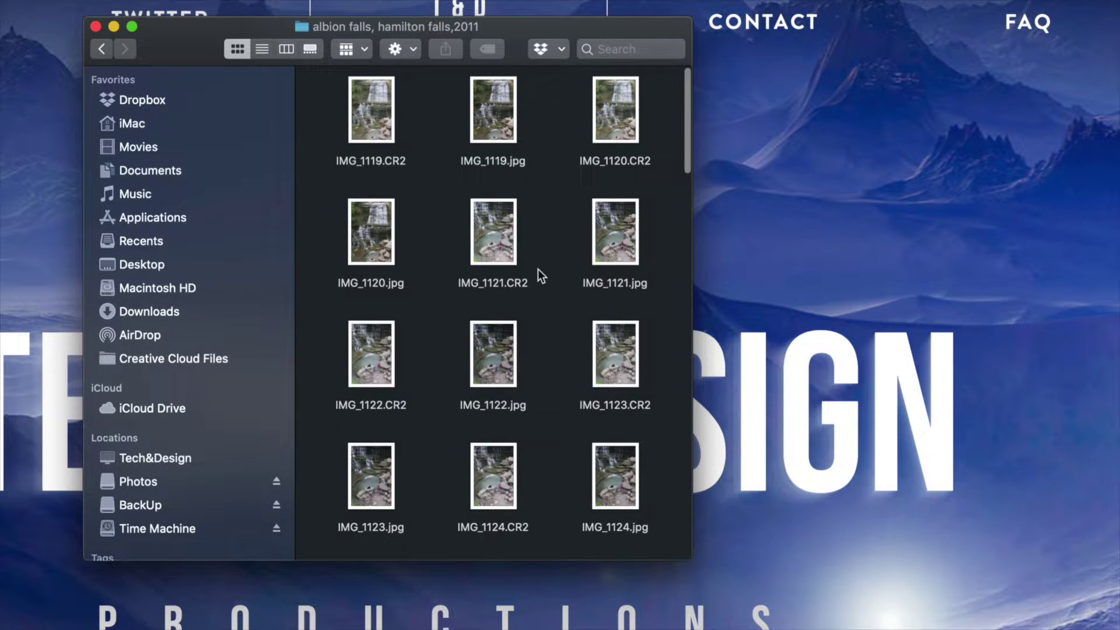
{"action": "left_click", "coordinate": [505, 218]}
{"action": "left_click", "coordinate": [548, 219]}
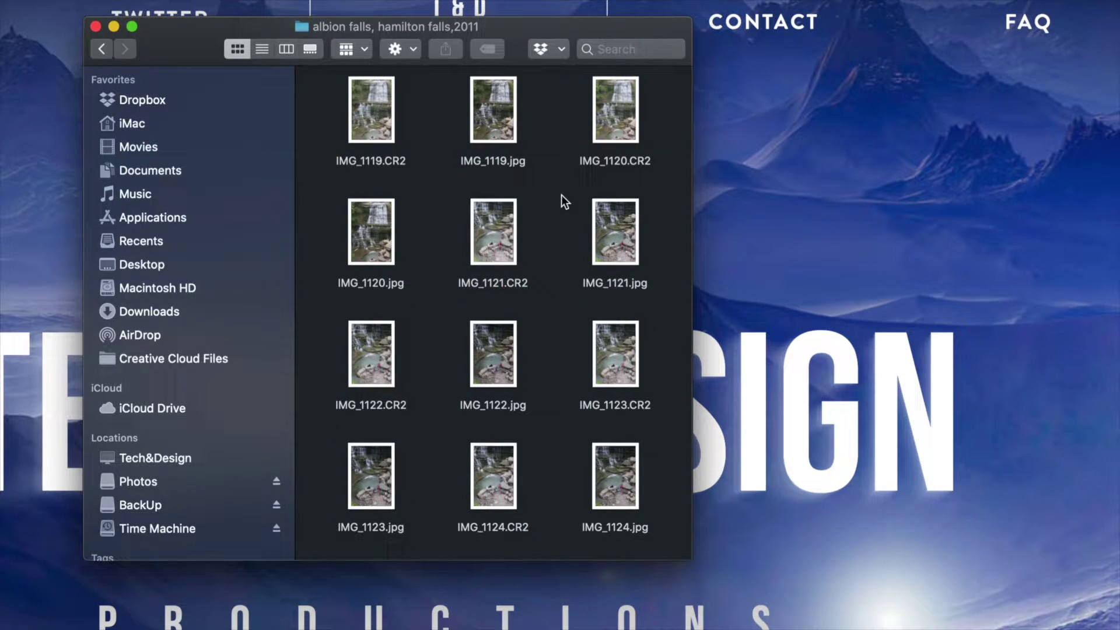
{"action": "left_click_drag", "start_coordinate": [561, 195], "coordinate": [327, 518]}
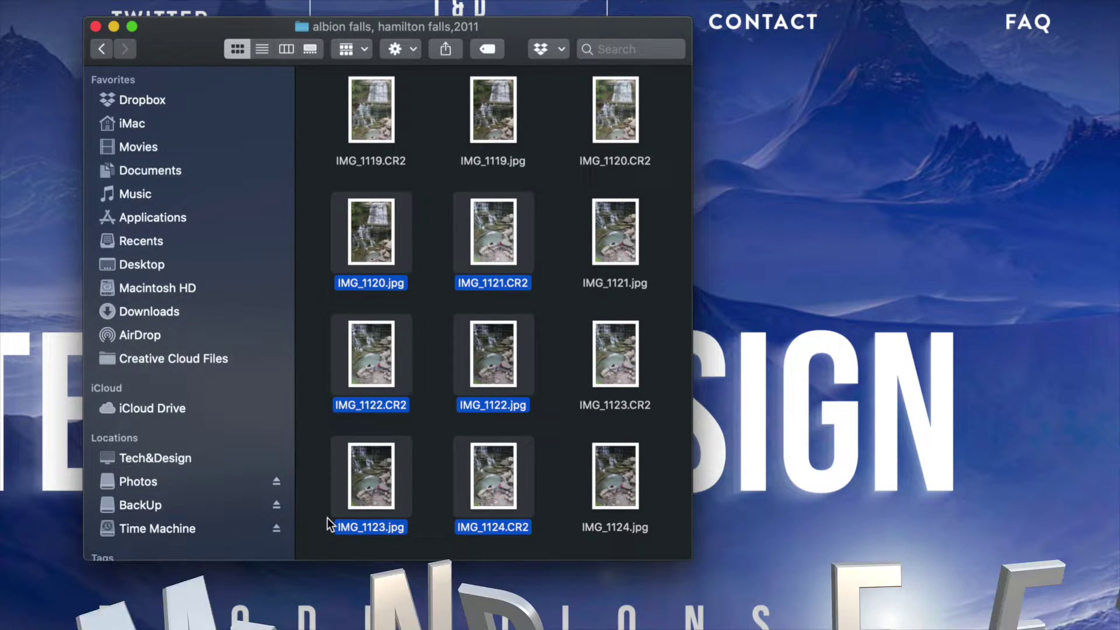
{"action": "key", "text": "super+BackSpace"}
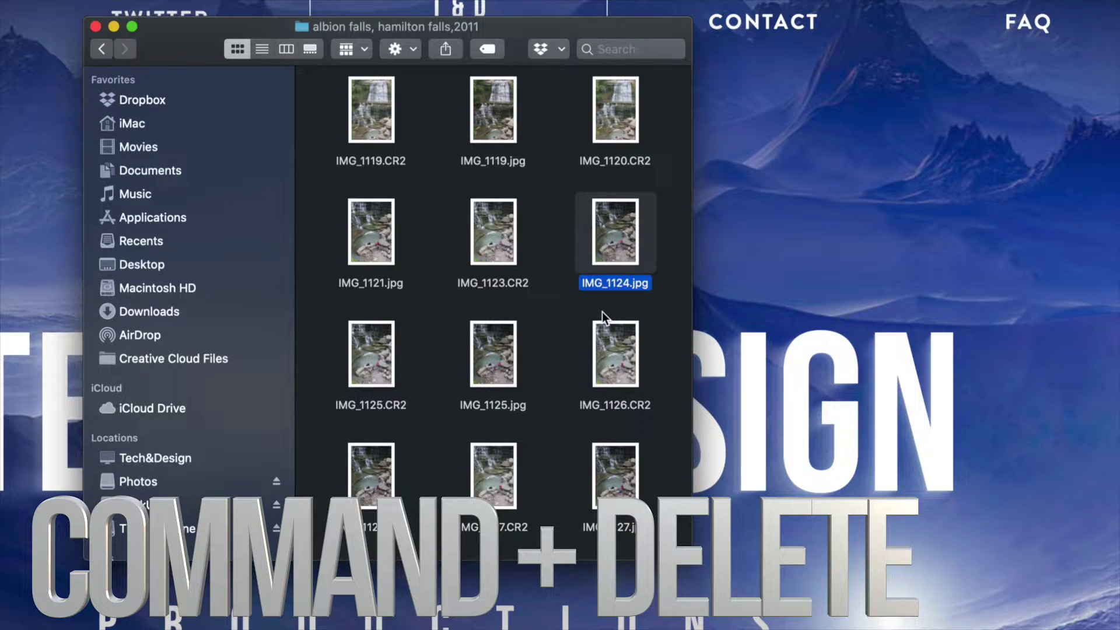
Trash six more images, IMG_1121.jpg to IMG_1127.CR2, and return to the Photos drive
{"action": "left_click_drag", "start_coordinate": [541, 218], "coordinate": [359, 484]}
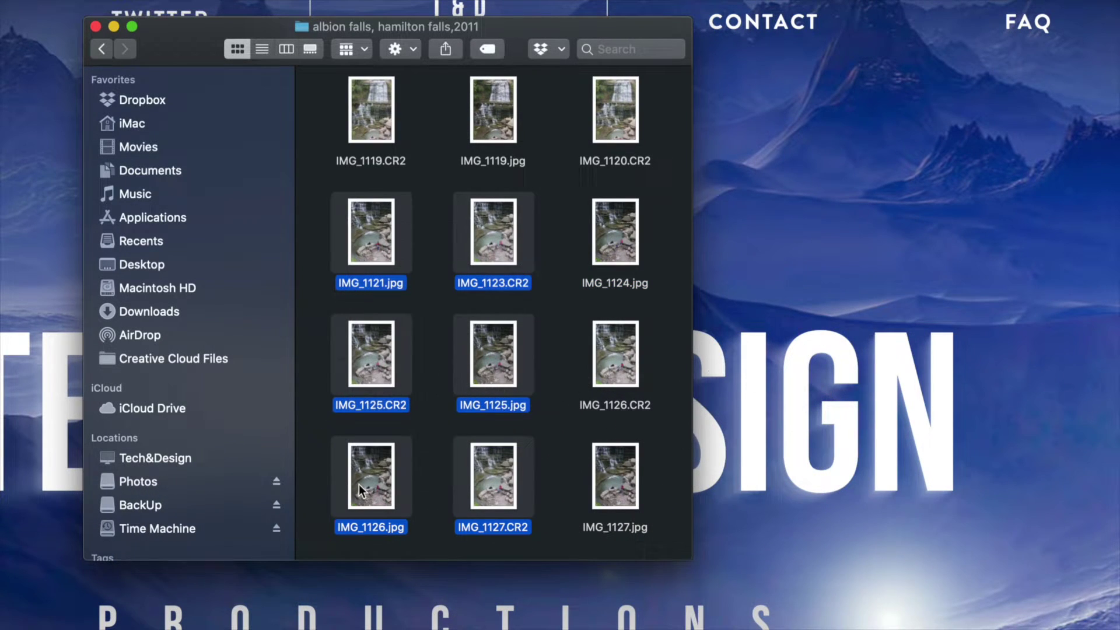
{"action": "right_click", "coordinate": [359, 484]}
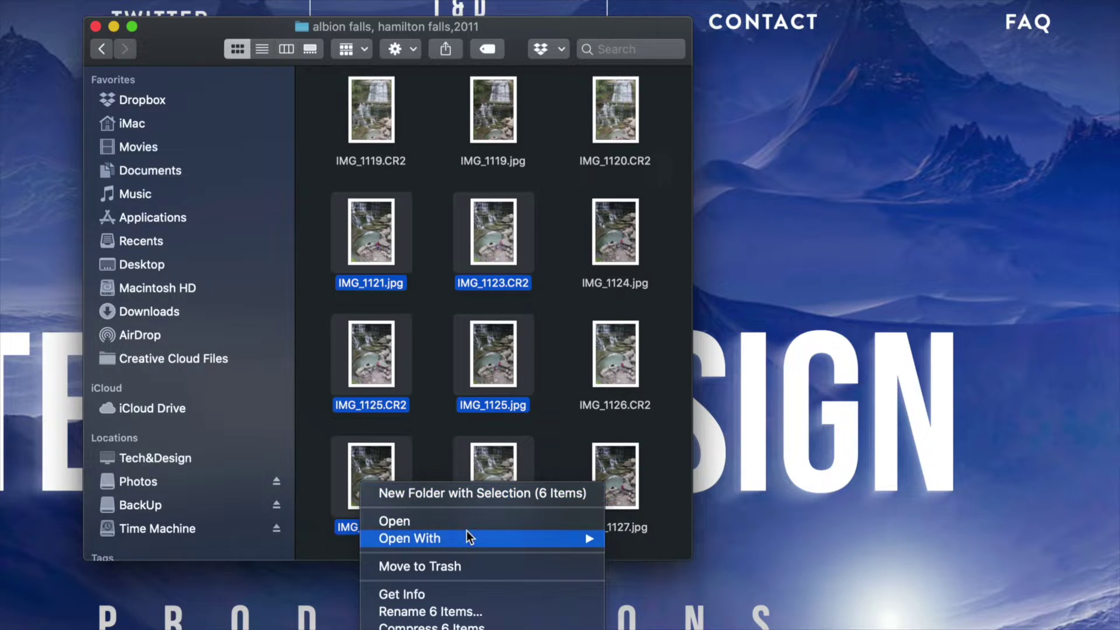
{"action": "mouse_move", "coordinate": [416, 541]}
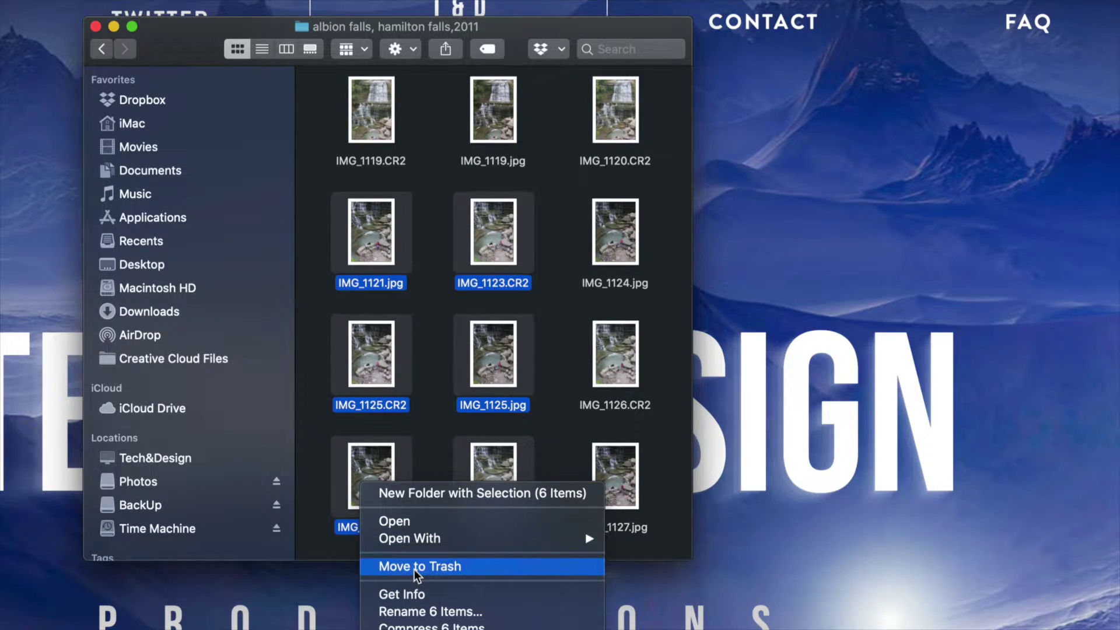
{"action": "left_click", "coordinate": [412, 569]}
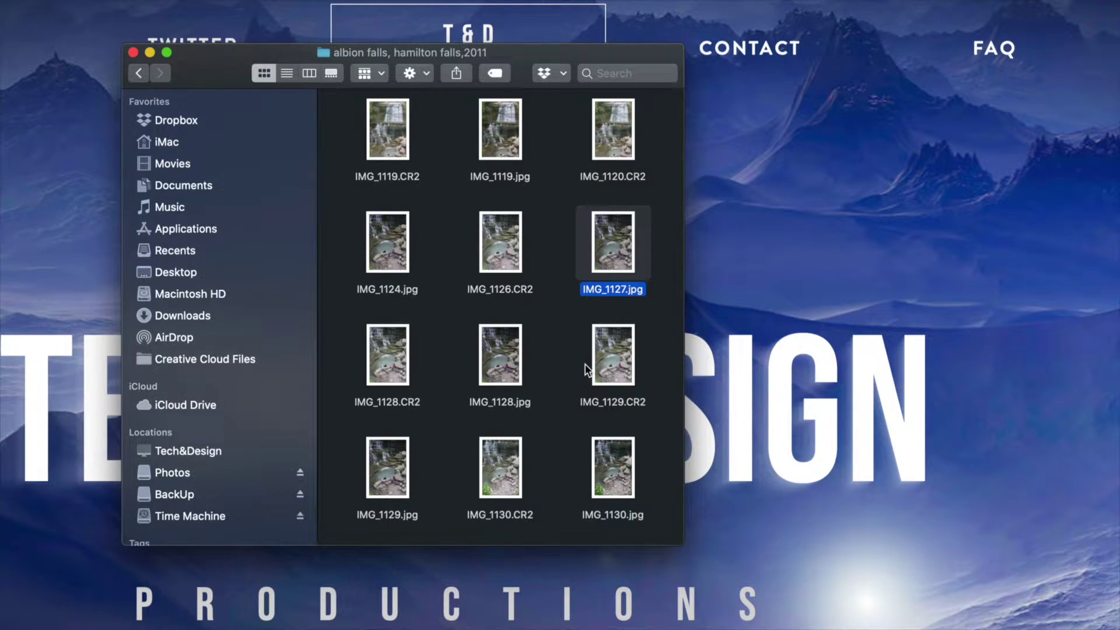
{"action": "left_click", "coordinate": [140, 73]}
{"action": "left_click", "coordinate": [141, 73]}
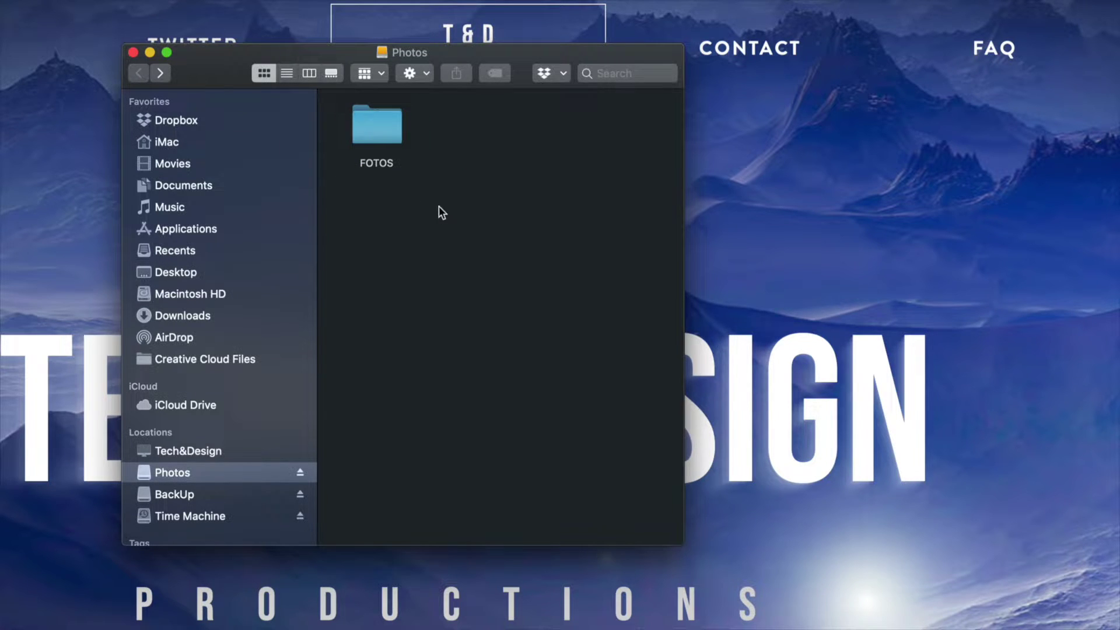
Select the FOTOS folder and delete it with Command+Delete, emptying the Photos drive
{"action": "left_click", "coordinate": [388, 139]}
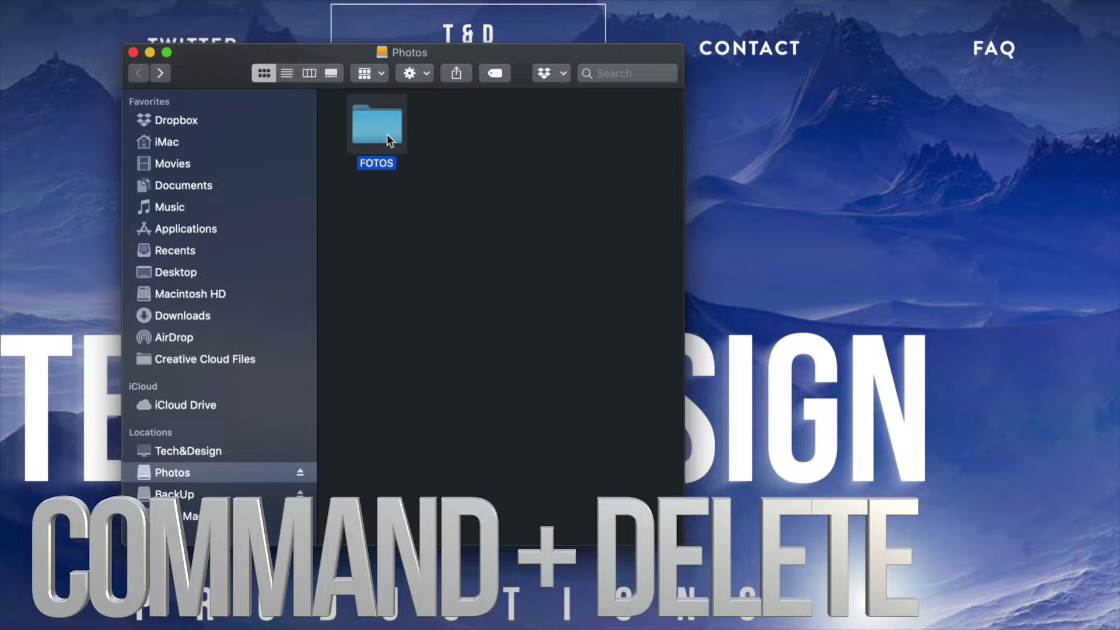
{"action": "key", "text": "super+BackSpace"}
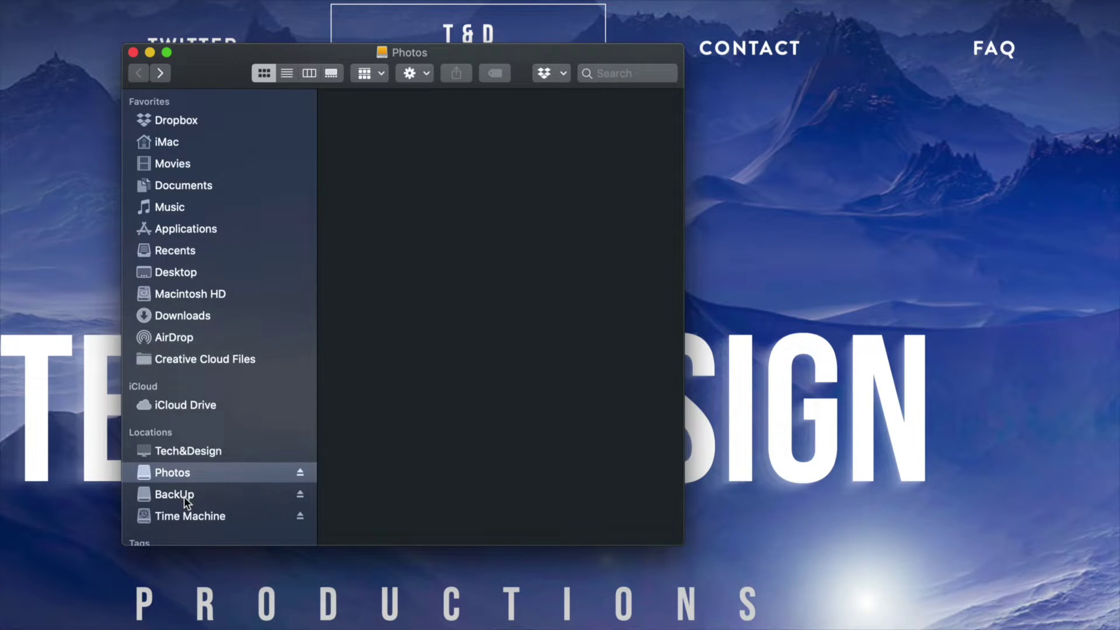
Open the BackUp drive and move Estratificada.doc to the Trash
{"action": "left_click", "coordinate": [184, 496]}
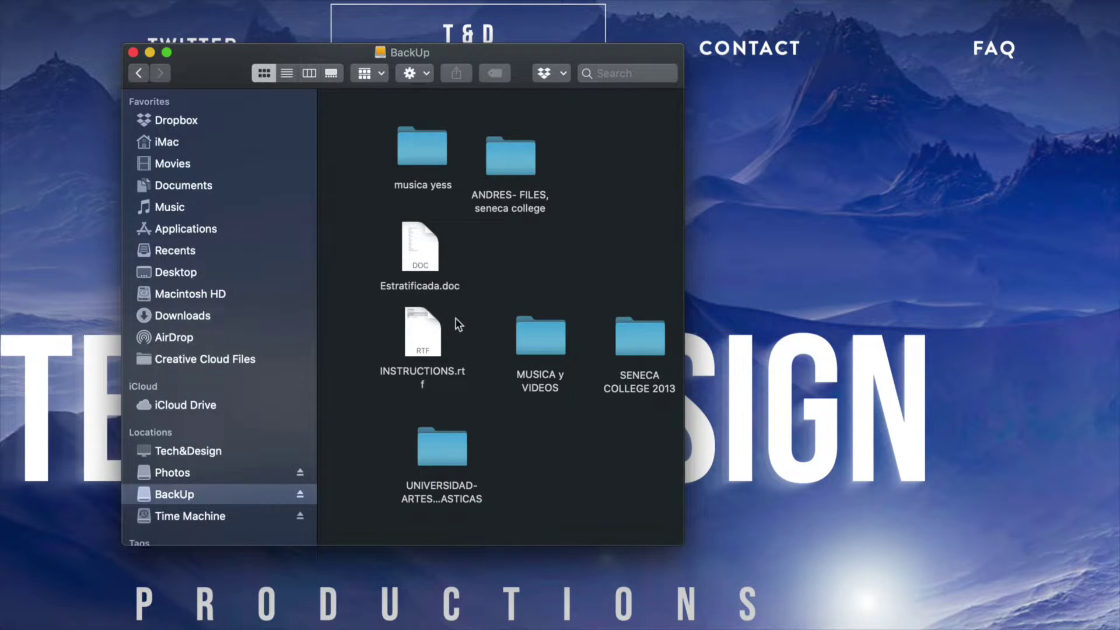
{"action": "left_click", "coordinate": [420, 237]}
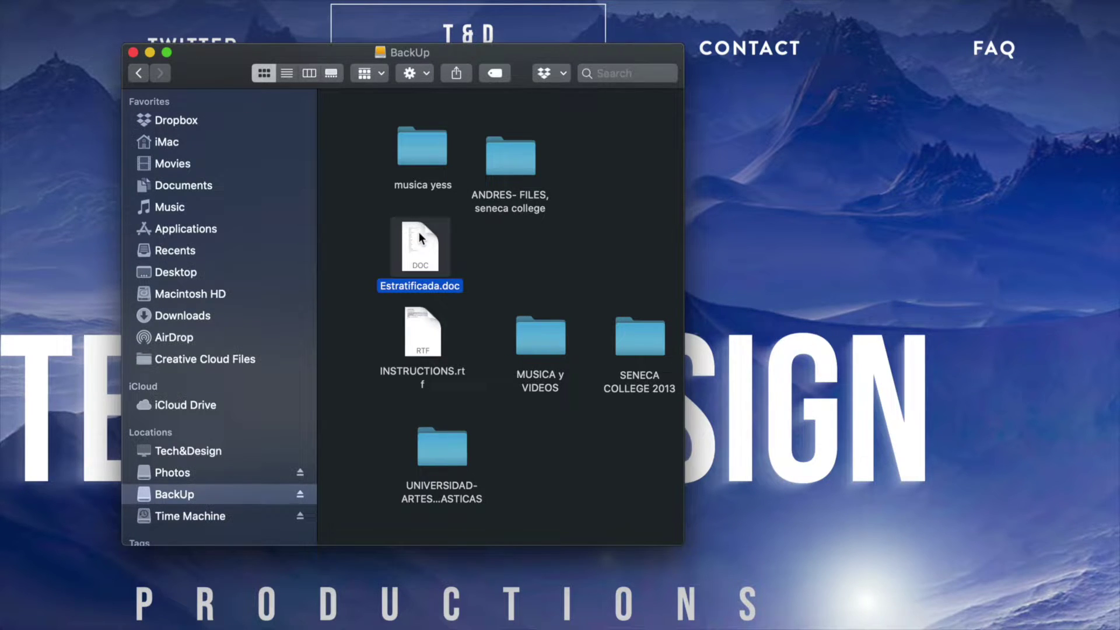
{"action": "key", "text": "super+BackSpace"}
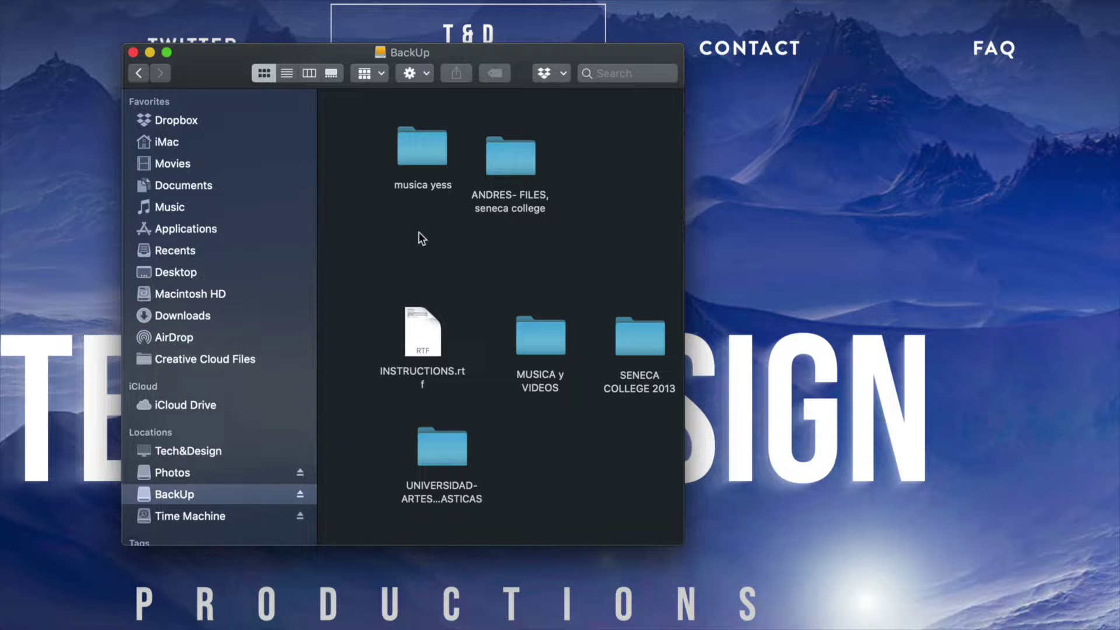
Move the MUSICA y VIDEOS folder to the Trash from its context menu
{"action": "left_click", "coordinate": [541, 326]}
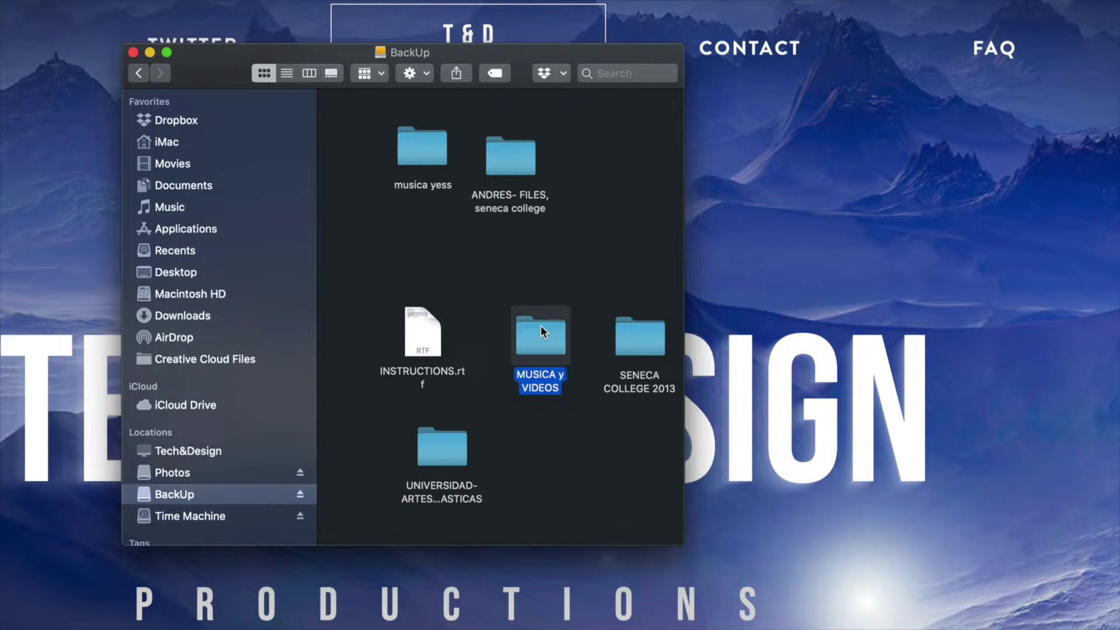
{"action": "right_click", "coordinate": [541, 327]}
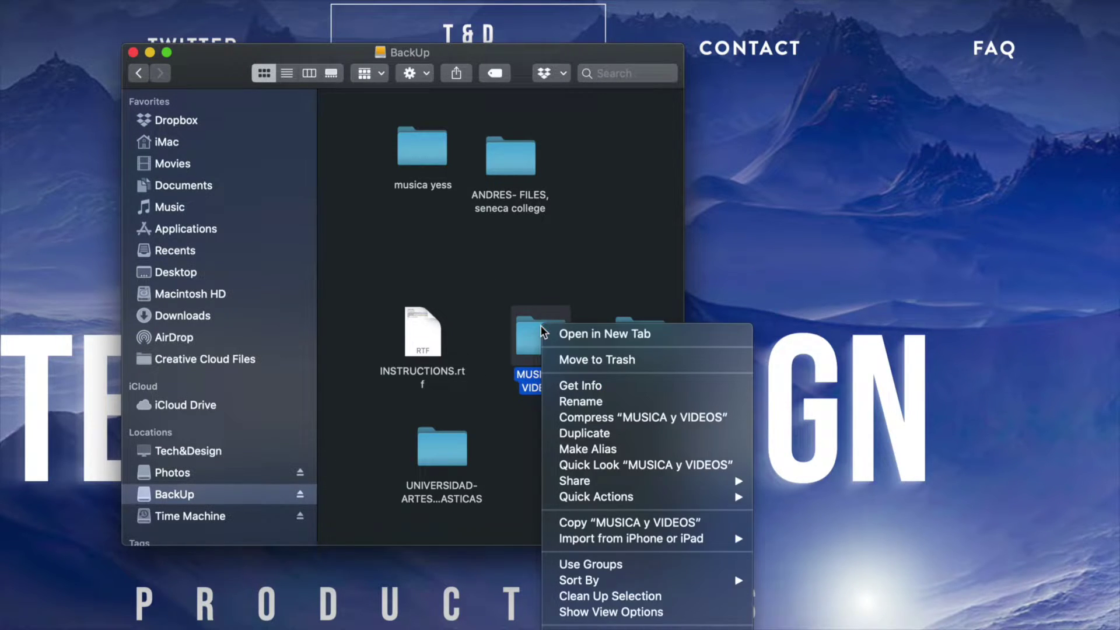
{"action": "left_click", "coordinate": [609, 361]}
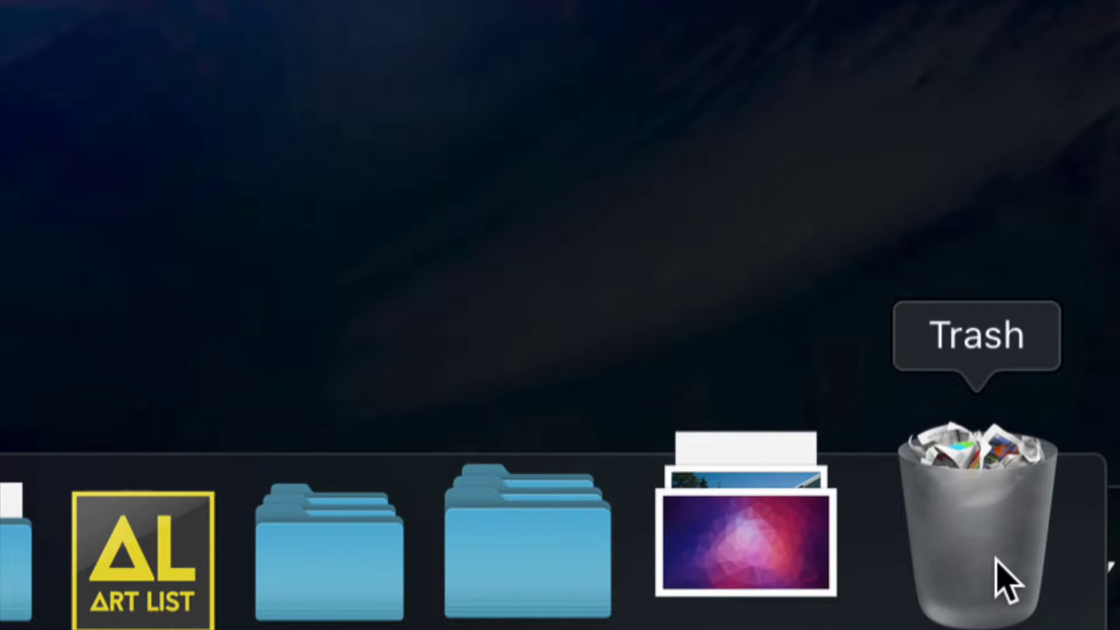
Empty the Trash from the Dock and confirm the permanent erase
{"action": "right_click", "coordinate": [1007, 580]}
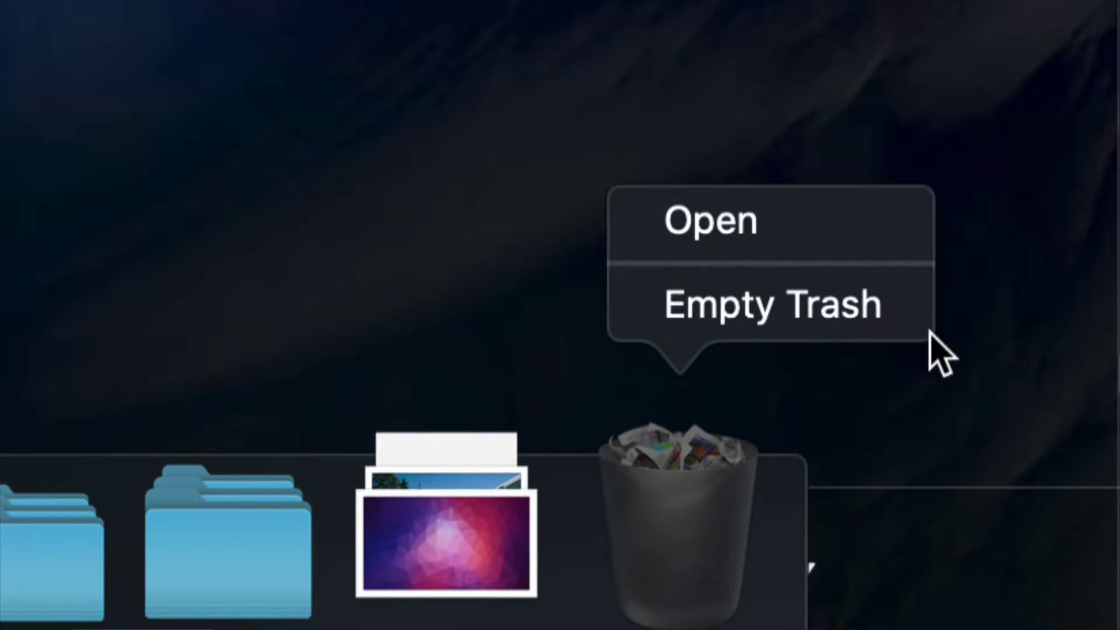
{"action": "left_click", "coordinate": [729, 315]}
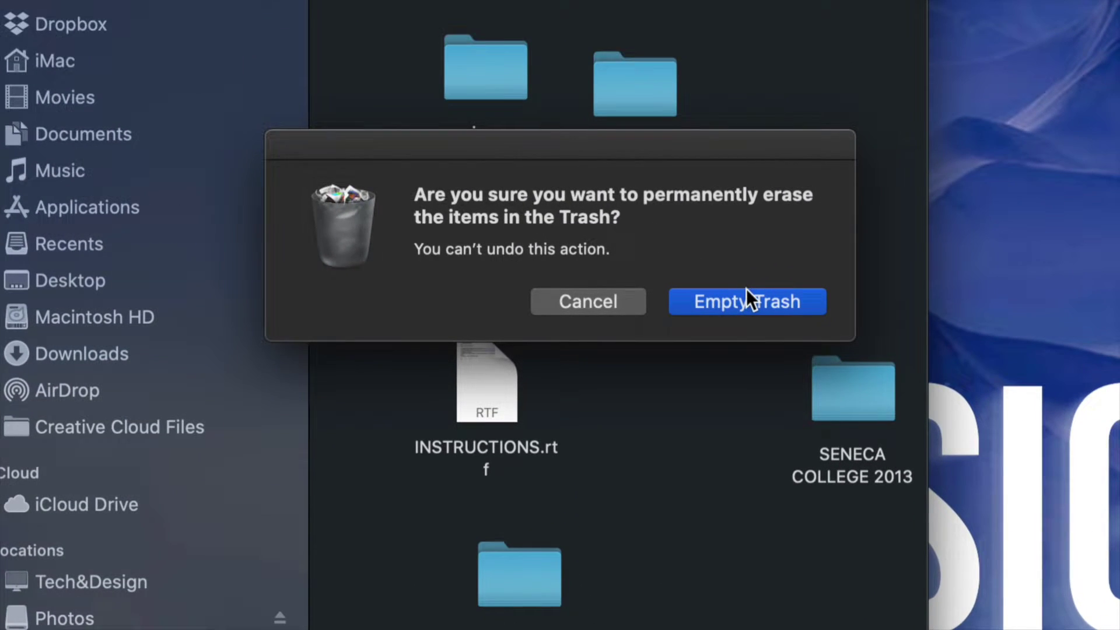
{"action": "left_click", "coordinate": [730, 285]}
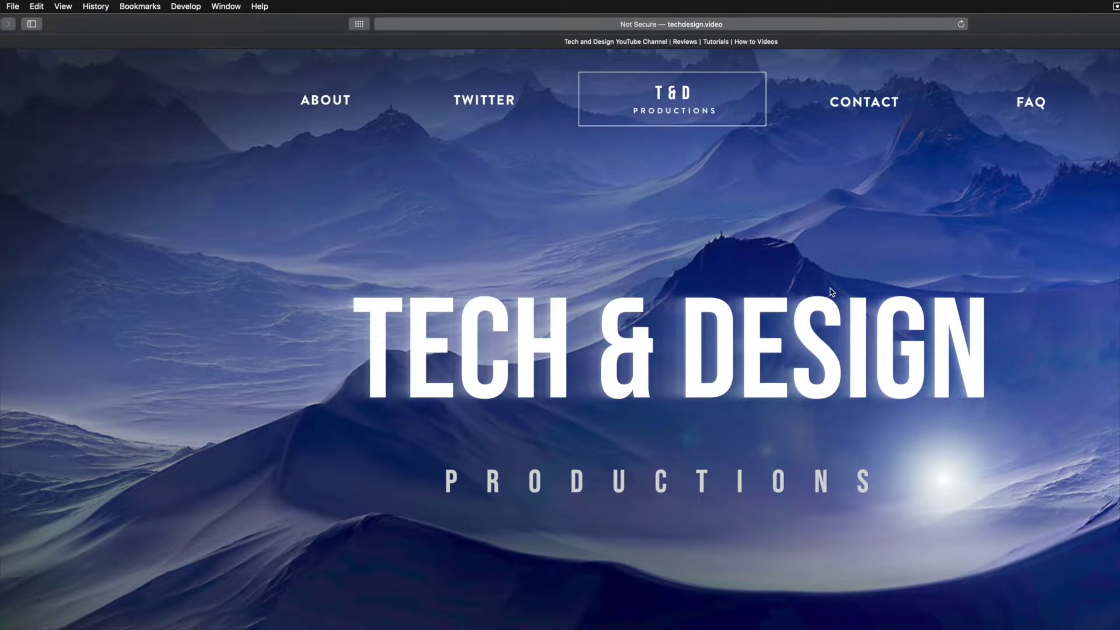
{"action": "key", "text": "super+Tab"}
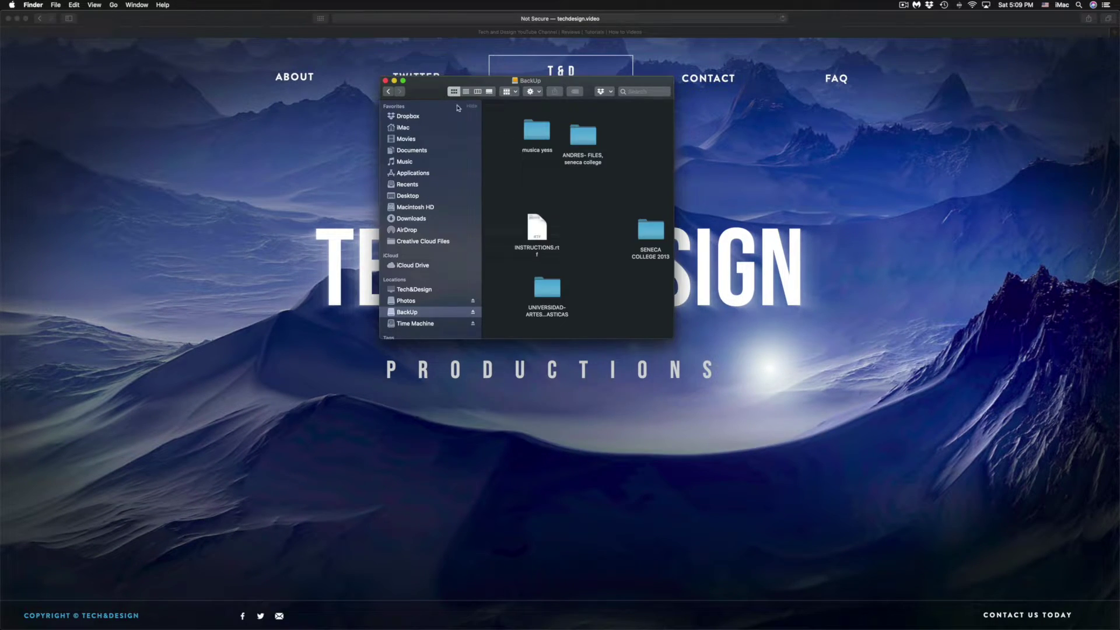
{"action": "left_click_drag", "start_coordinate": [443, 87], "coordinate": [438, 182]}
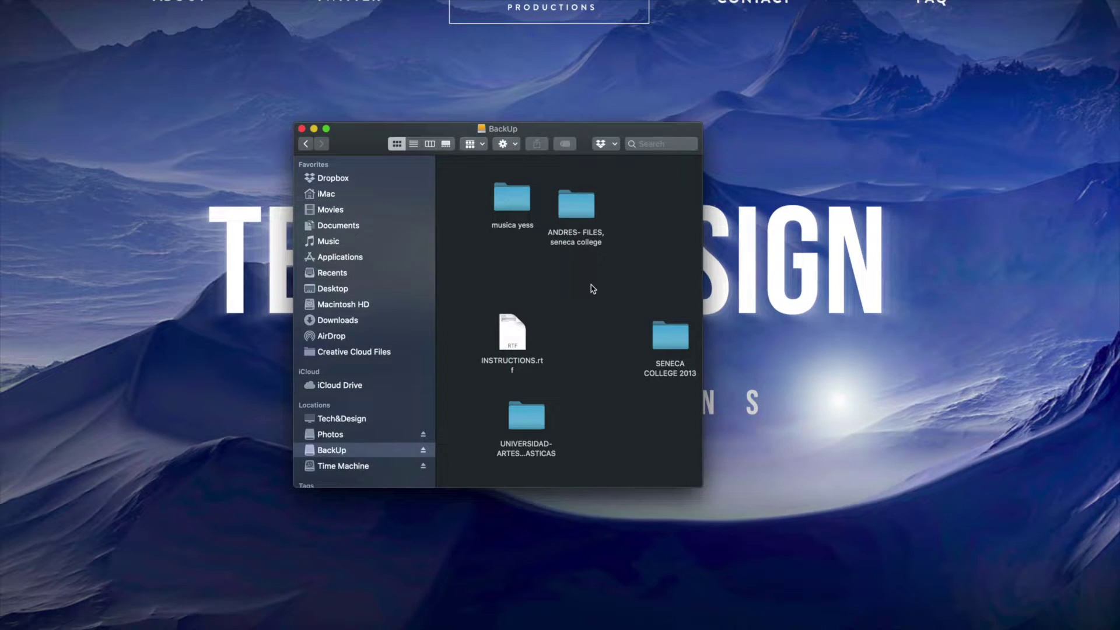
{"action": "right_click", "coordinate": [593, 288]}
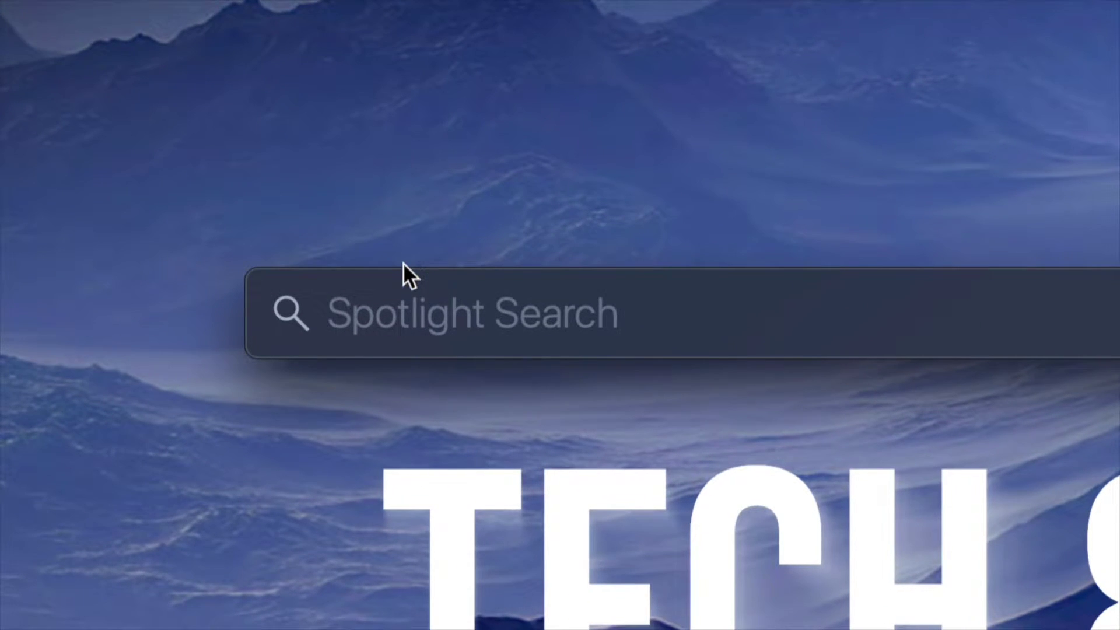
Search Spotlight for 'disk' to bring up Disk Utility as the Top Hit
{"action": "type", "text": "disk"}
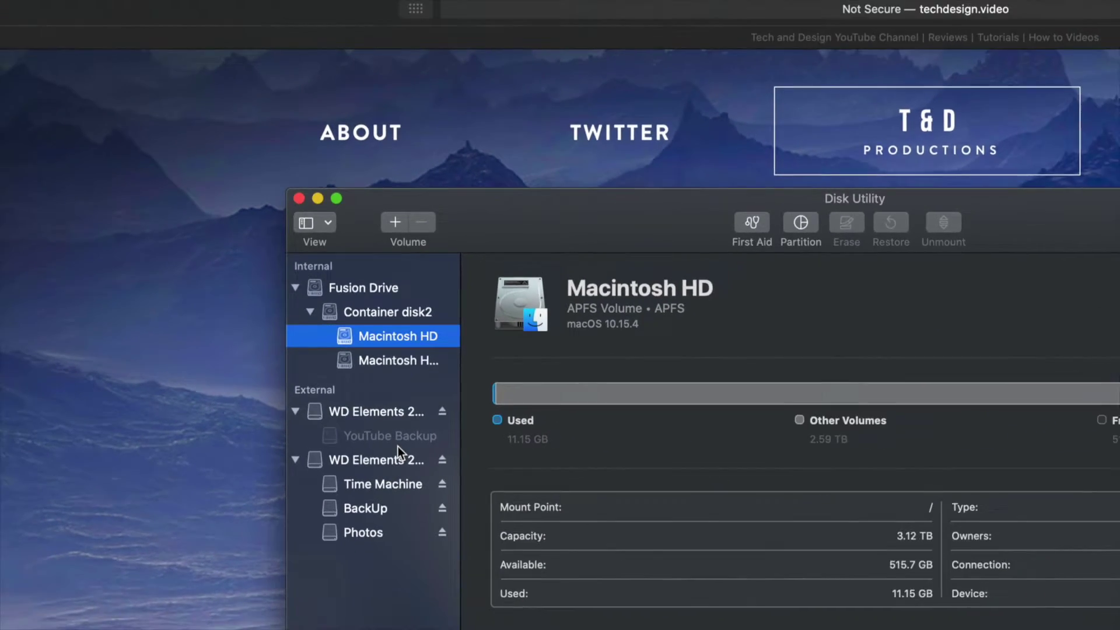
Move the Disk Utility window, switch the sidebar to Show Only Volumes, then Show All Devices
{"action": "left_click_drag", "start_coordinate": [651, 217], "coordinate": [416, 88]}
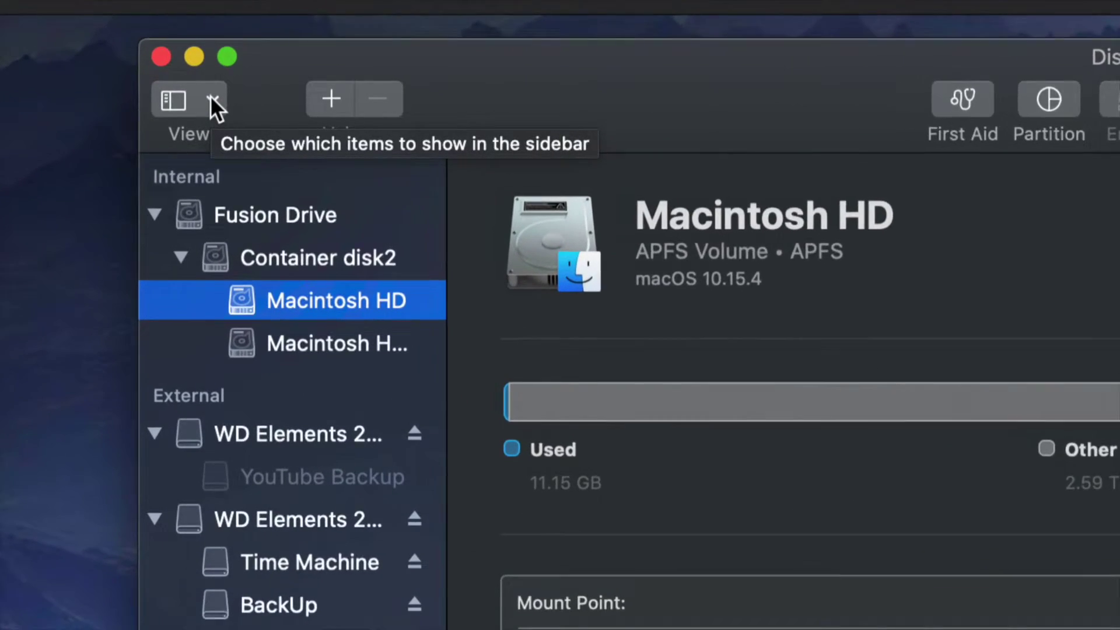
{"action": "left_click", "coordinate": [213, 99]}
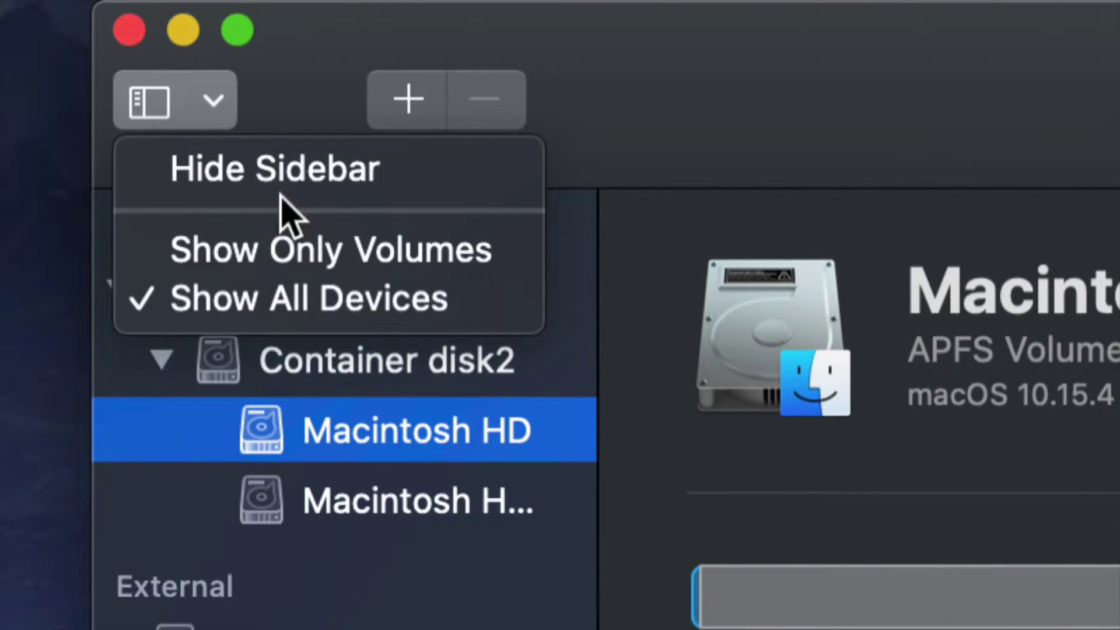
{"action": "left_click", "coordinate": [231, 256]}
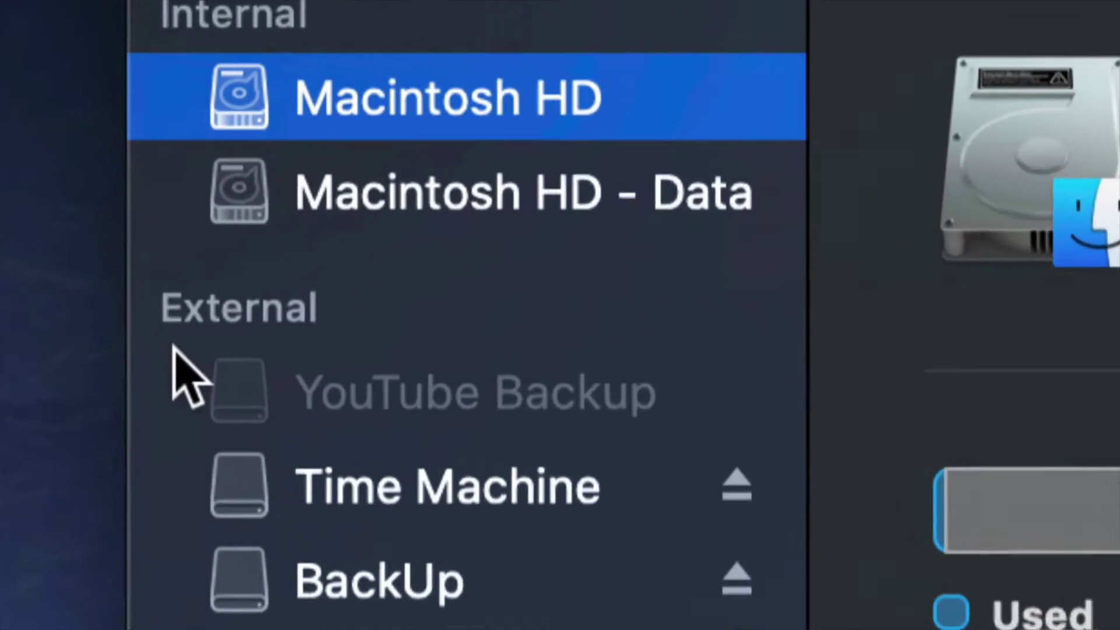
{"action": "mouse_move", "coordinate": [180, 342]}
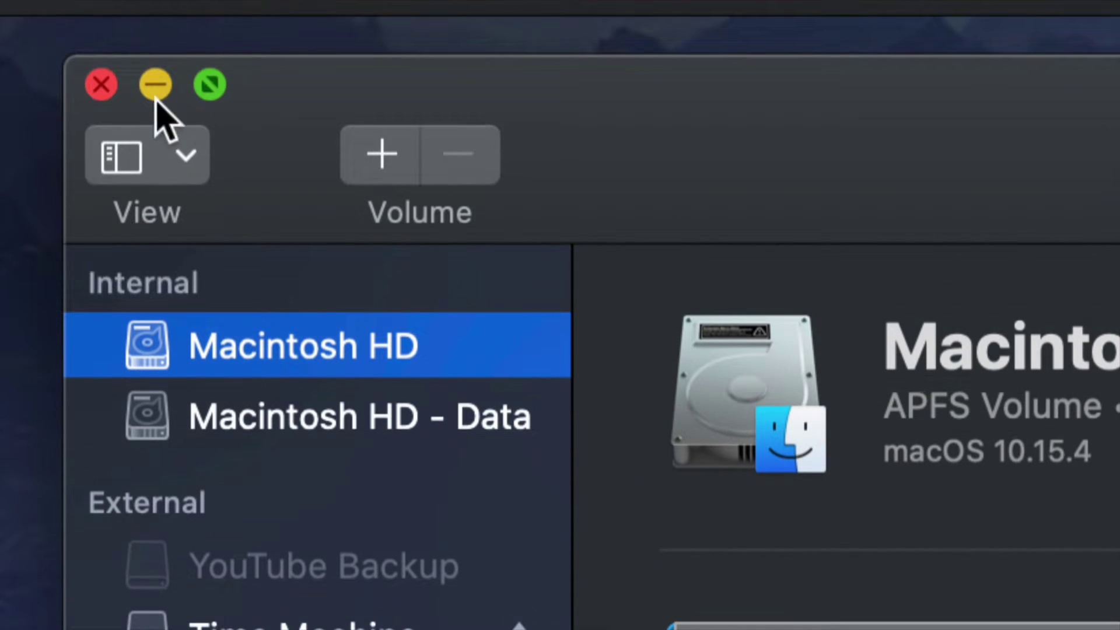
{"action": "left_click", "coordinate": [186, 116]}
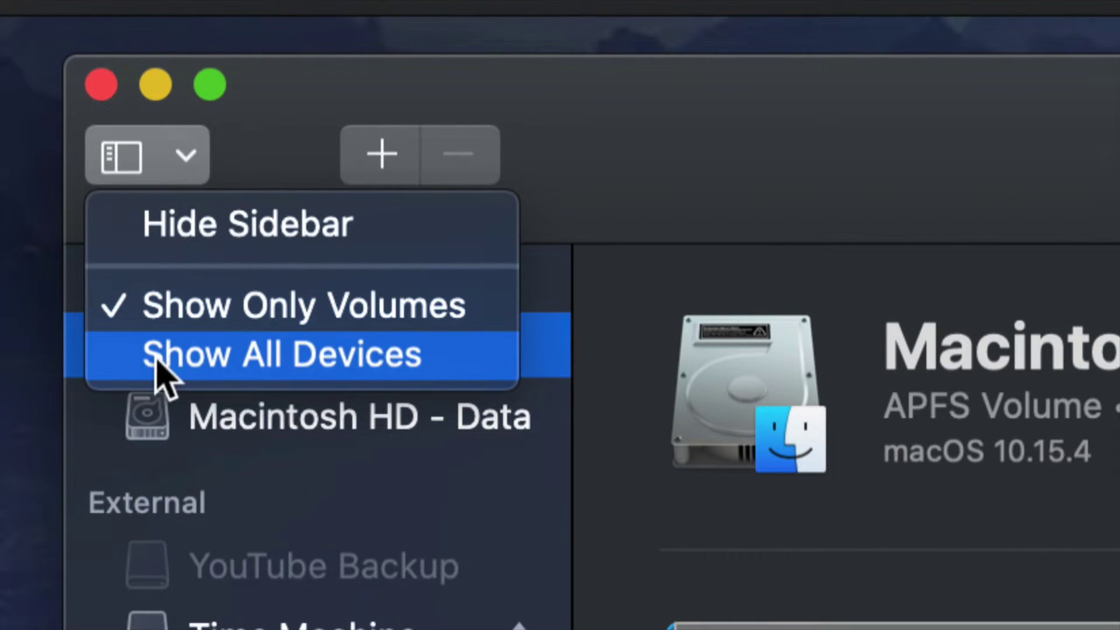
{"action": "left_click", "coordinate": [223, 368]}
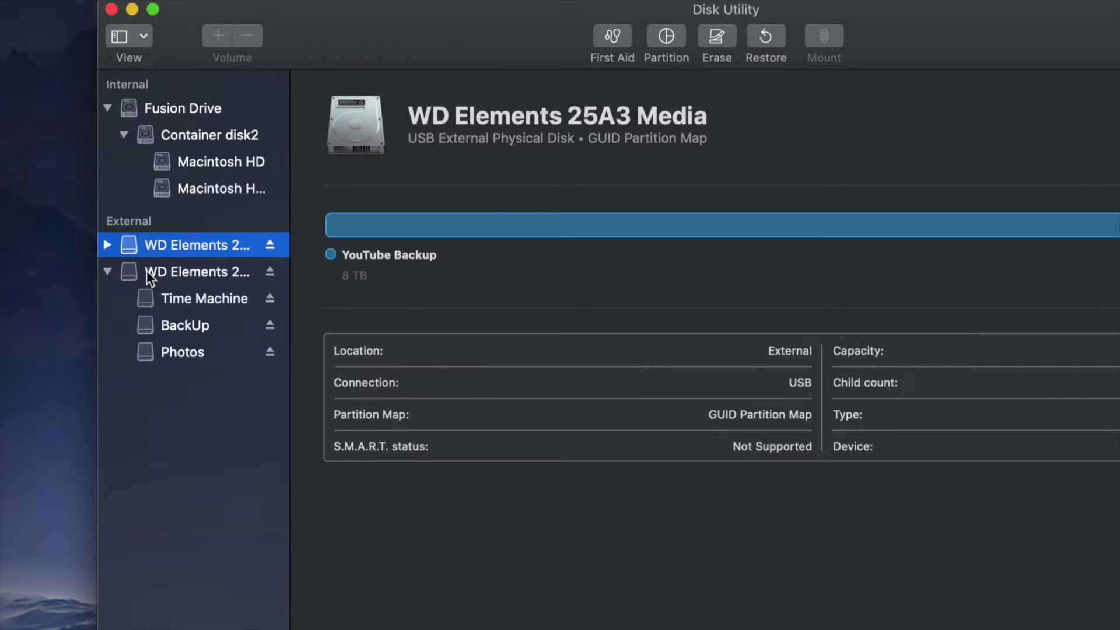
Browse both WD Elements drives and Time Machine, then select the WD Elements 25A3 Media disk
{"action": "left_click", "coordinate": [351, 50]}
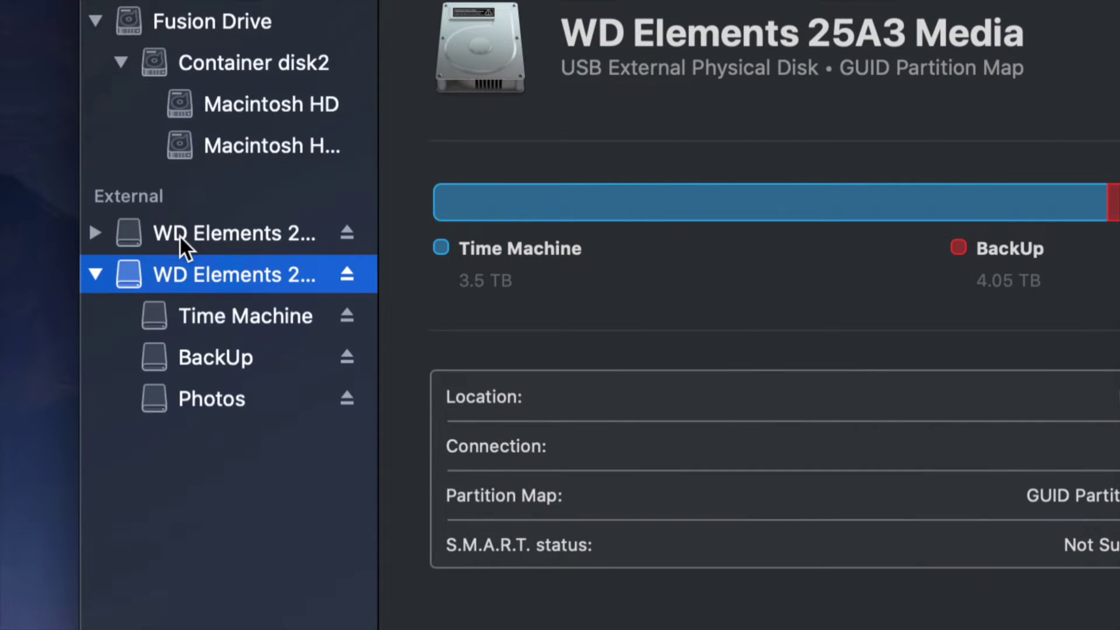
{"action": "left_click", "coordinate": [175, 234]}
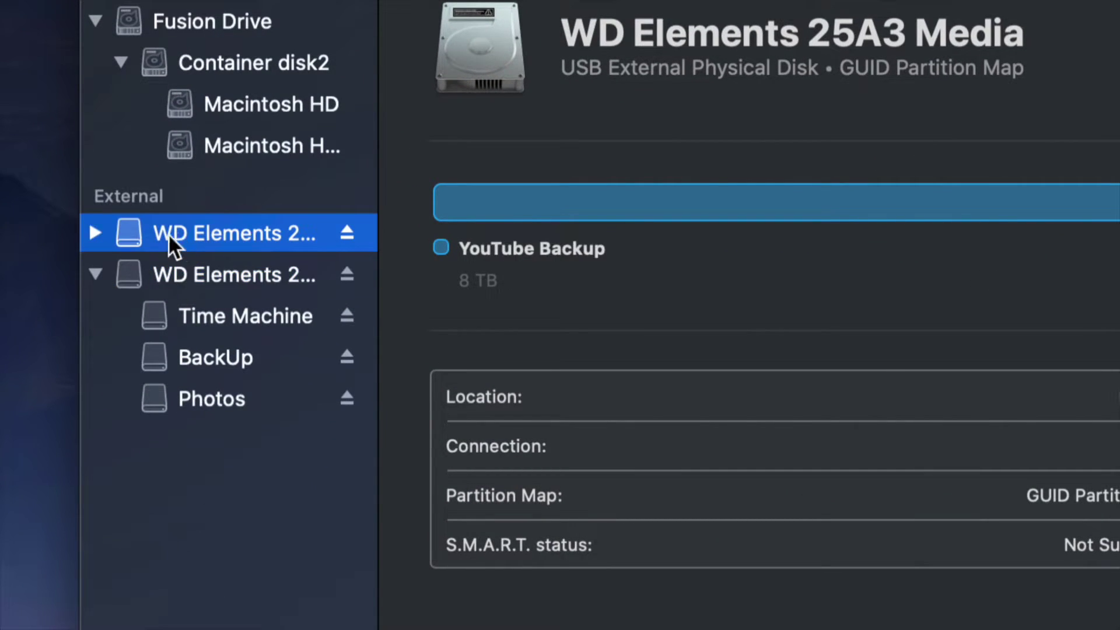
{"action": "left_click", "coordinate": [95, 233]}
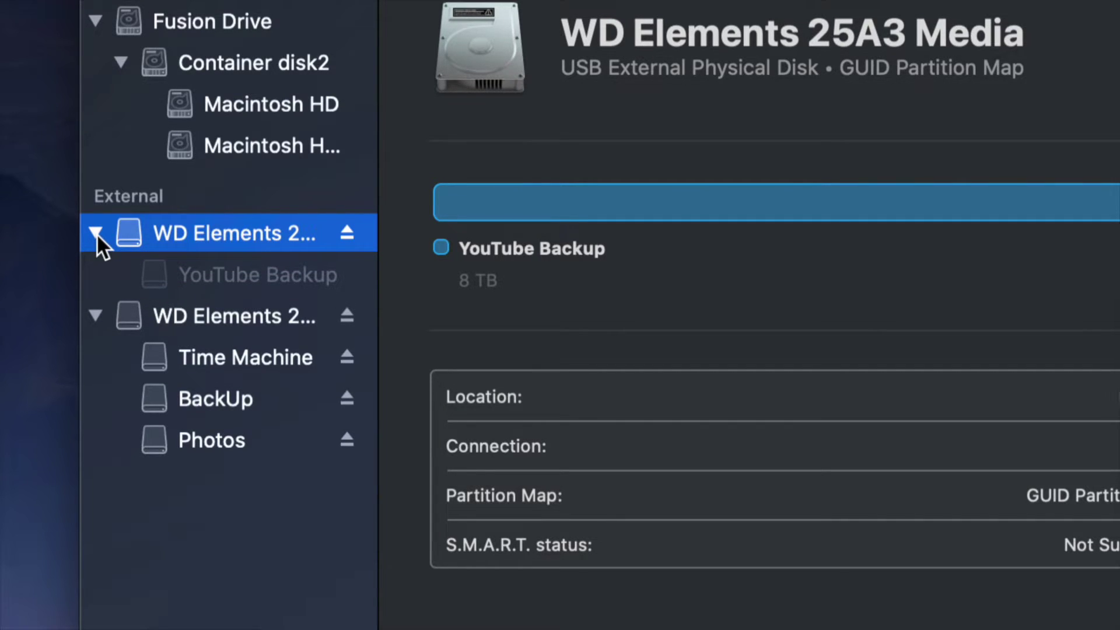
{"action": "left_click", "coordinate": [95, 233]}
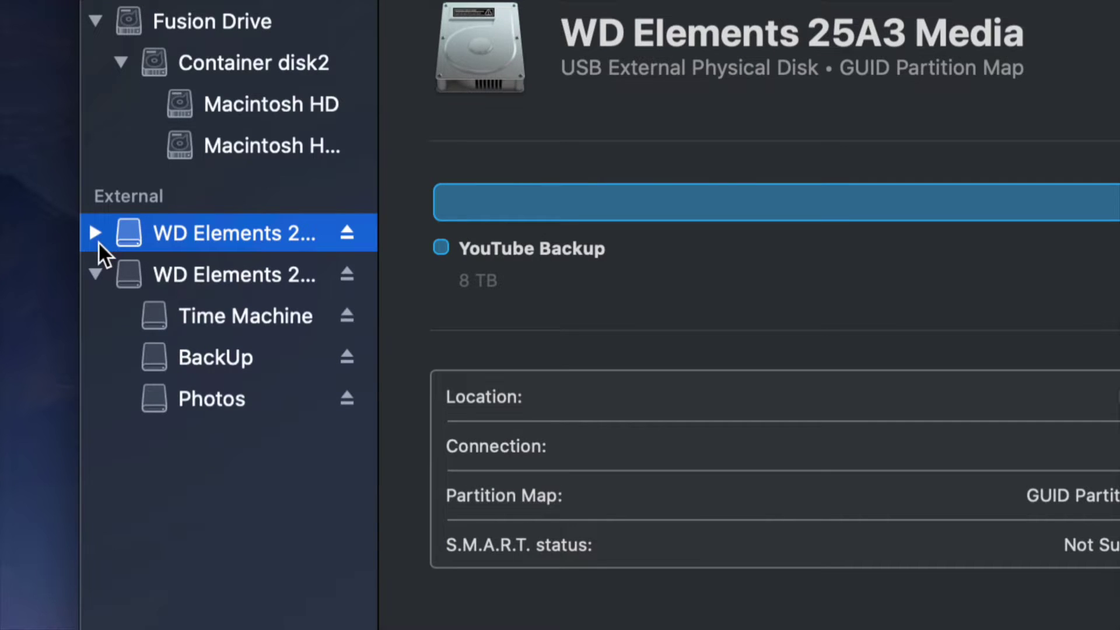
{"action": "left_click", "coordinate": [98, 266]}
{"action": "left_click", "coordinate": [98, 266]}
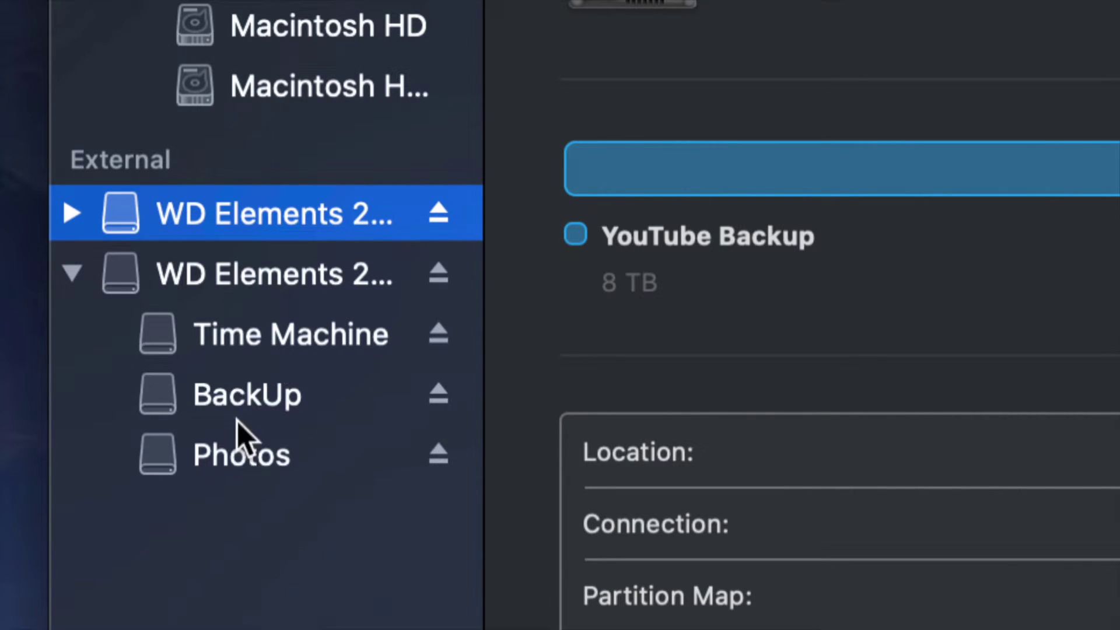
{"action": "left_click", "coordinate": [200, 340]}
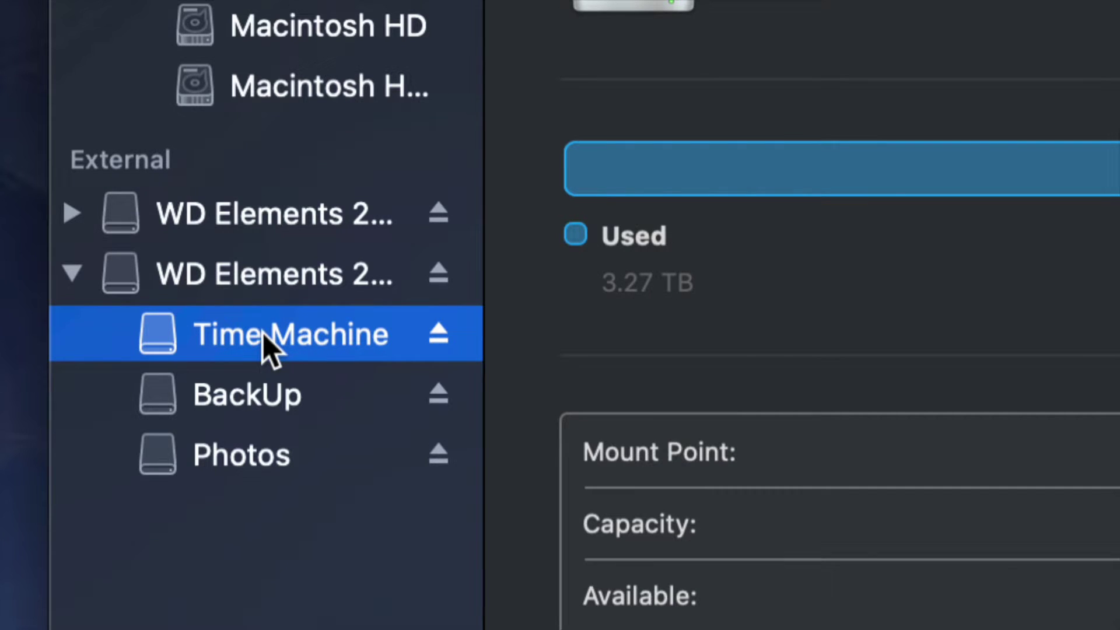
{"action": "left_click", "coordinate": [187, 283]}
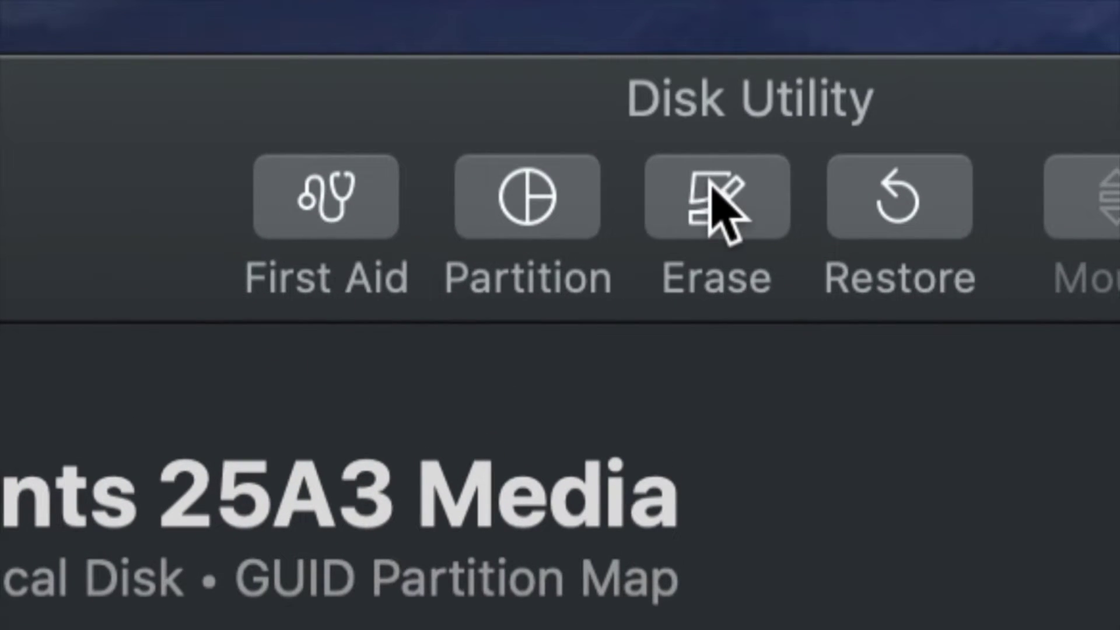
Start erasing WD Elements as Mac OS Extended (Journaled), not ExFAT, with GUID Partition Map
{"action": "left_click", "coordinate": [711, 186]}
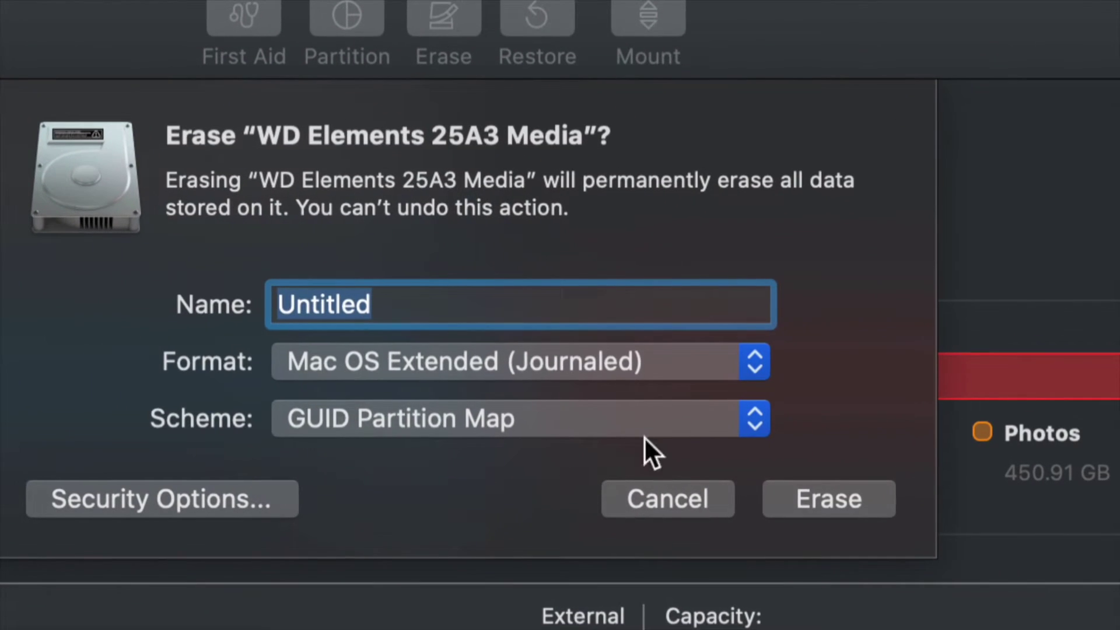
{"action": "left_click", "coordinate": [750, 372]}
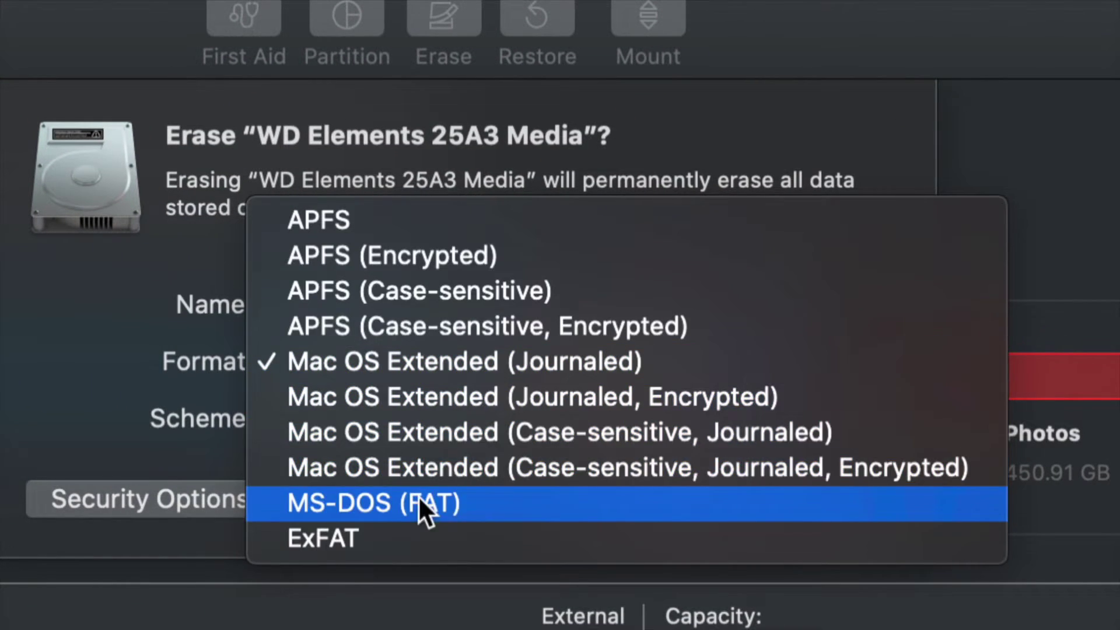
{"action": "left_click", "coordinate": [331, 538]}
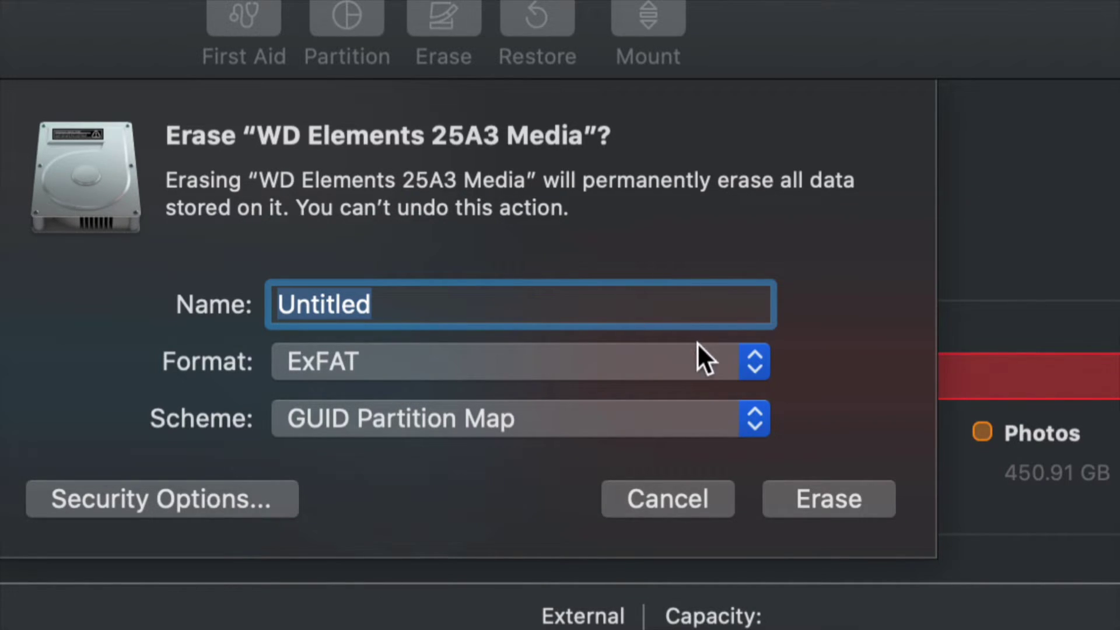
{"action": "left_click", "coordinate": [700, 358]}
{"action": "left_click", "coordinate": [547, 185]}
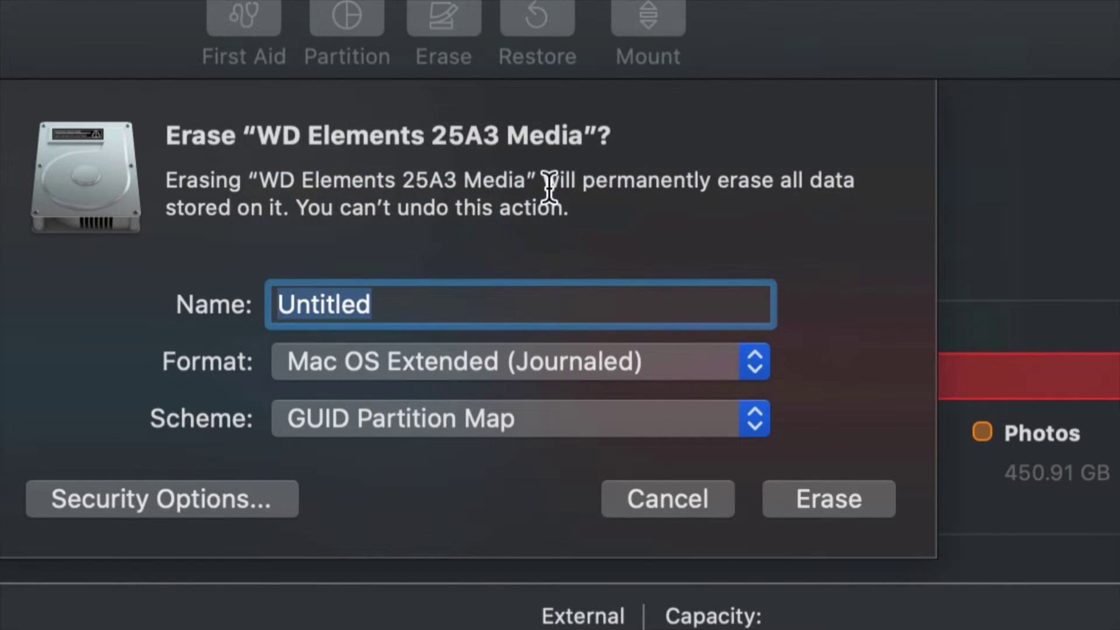
{"action": "left_click", "coordinate": [648, 419]}
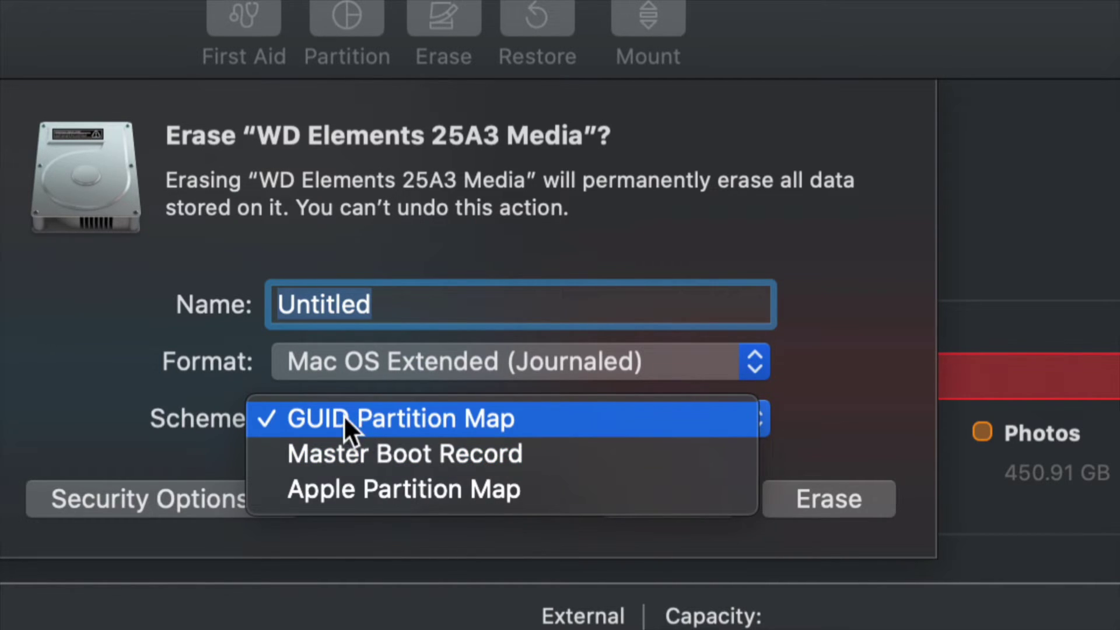
{"action": "left_click", "coordinate": [391, 417]}
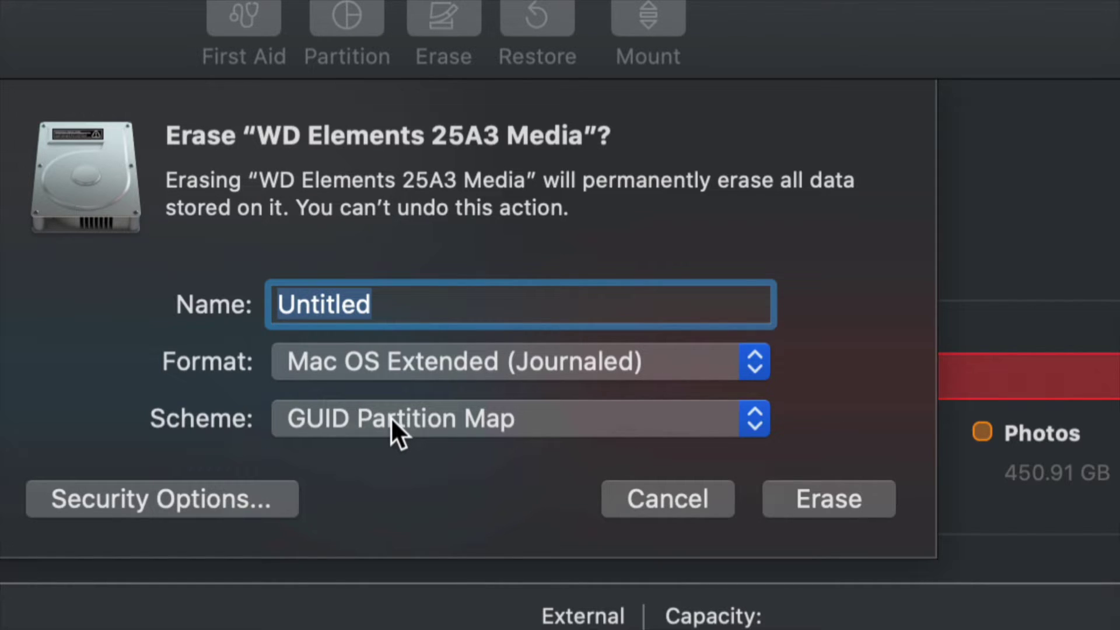
{"action": "left_click", "coordinate": [390, 417]}
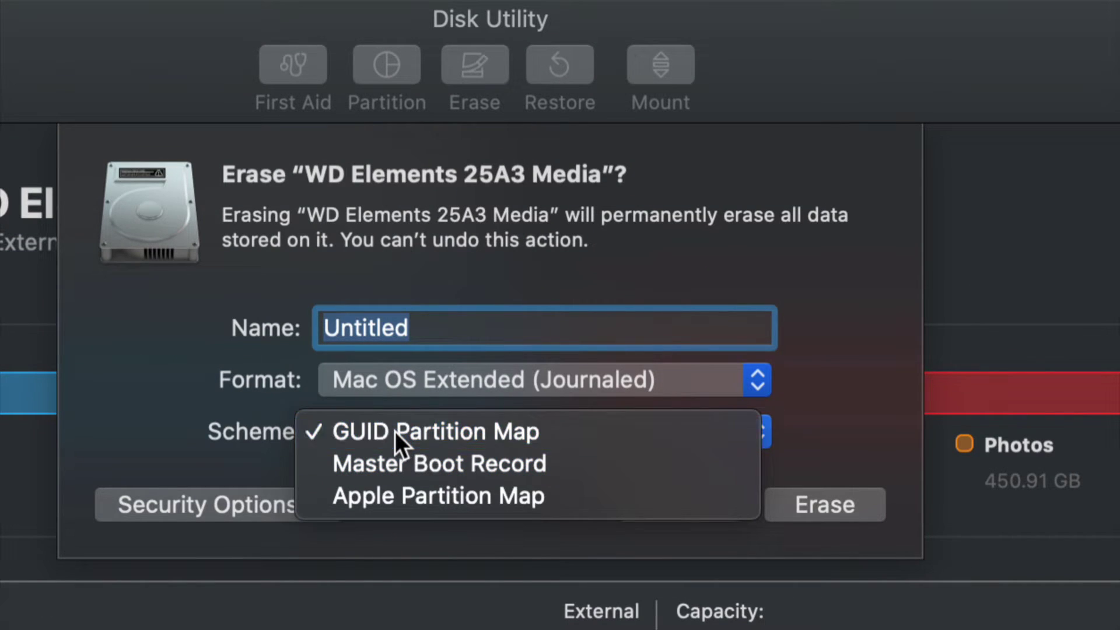
{"action": "left_click", "coordinate": [460, 433]}
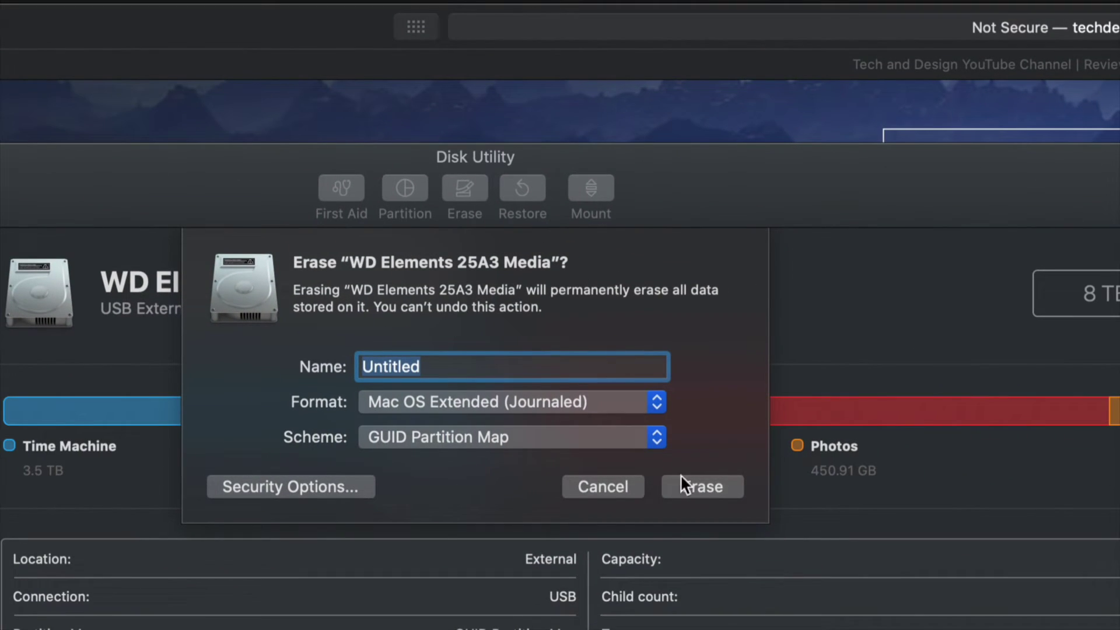
Erase WD Elements 25A3 Media into one 8 TB Untitled volume
{"action": "left_click", "coordinate": [858, 505]}
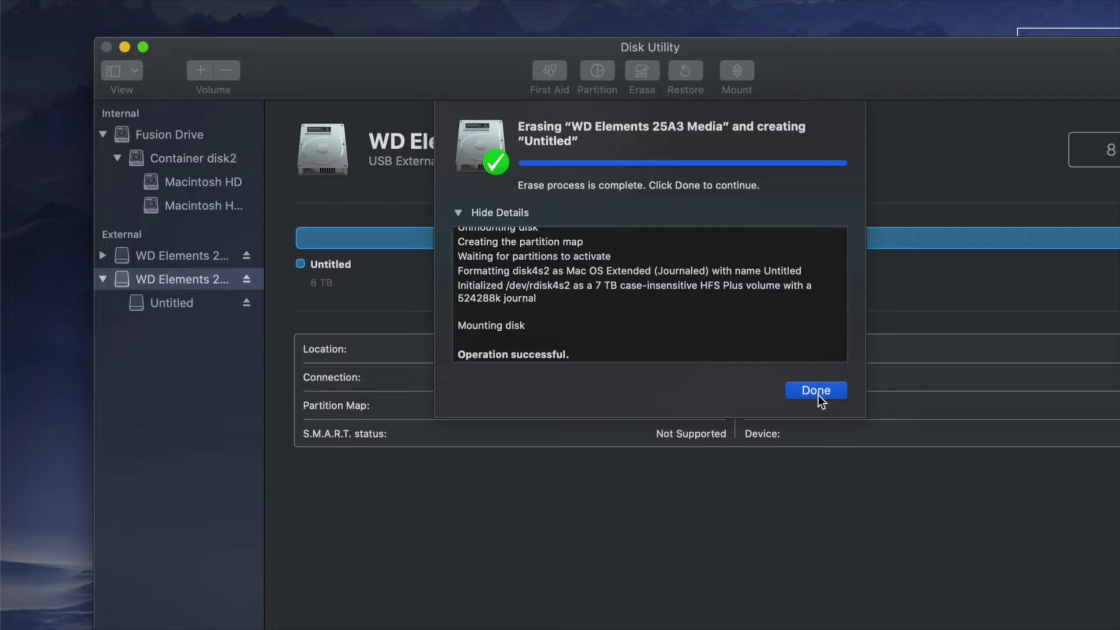
{"action": "left_click", "coordinate": [819, 395]}
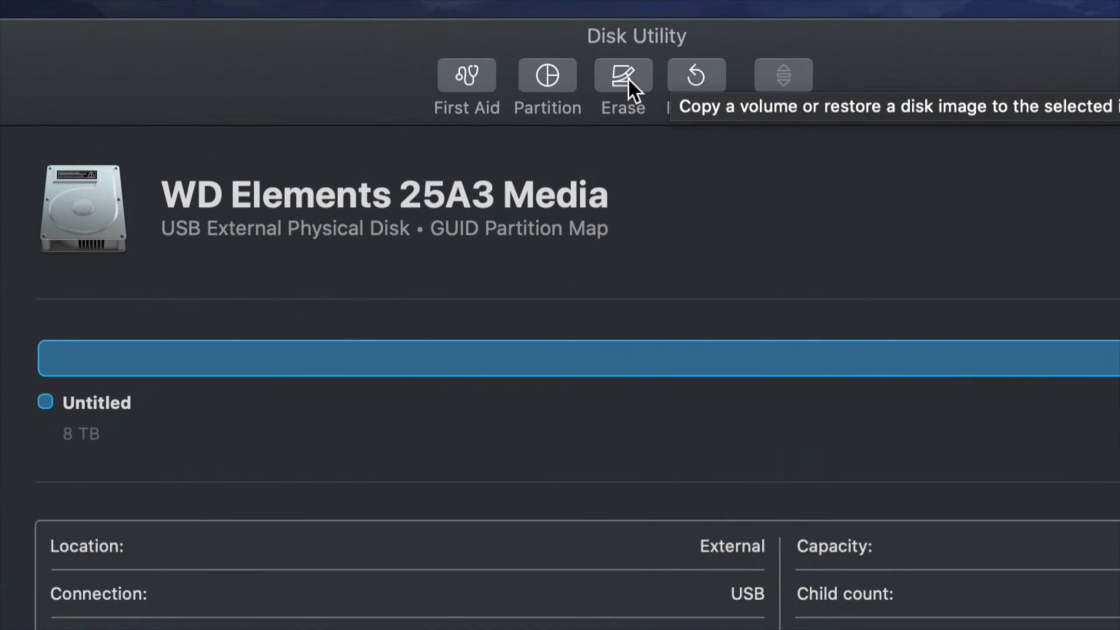
Compare Security Options from Fastest to 2-pass and 7-pass Most Secure, then keep Fastest
{"action": "left_click", "coordinate": [628, 79]}
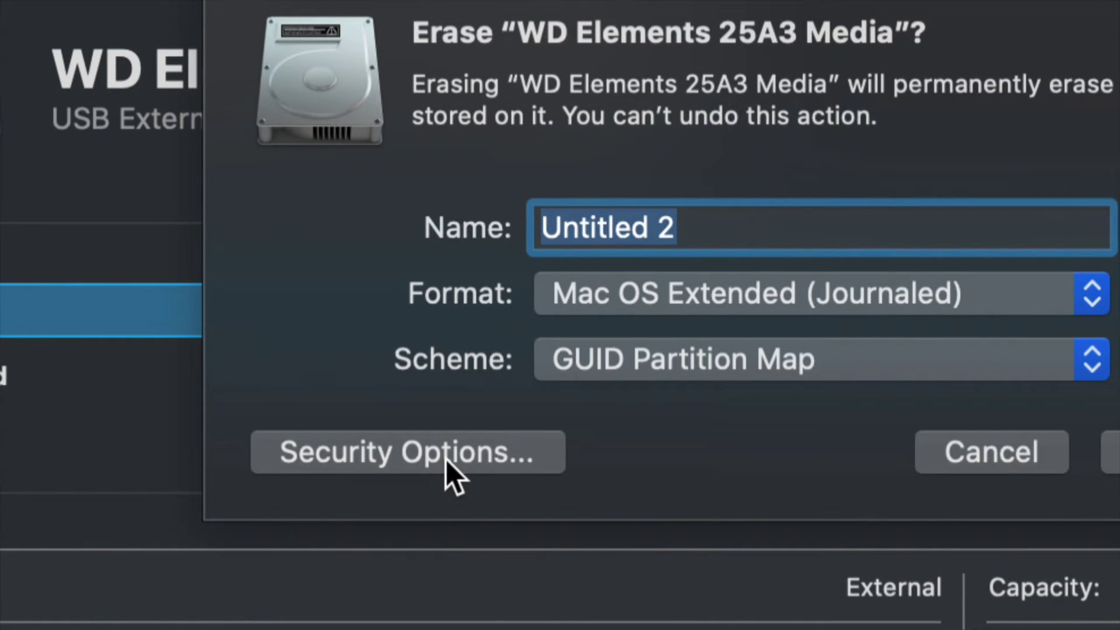
{"action": "left_click", "coordinate": [446, 460]}
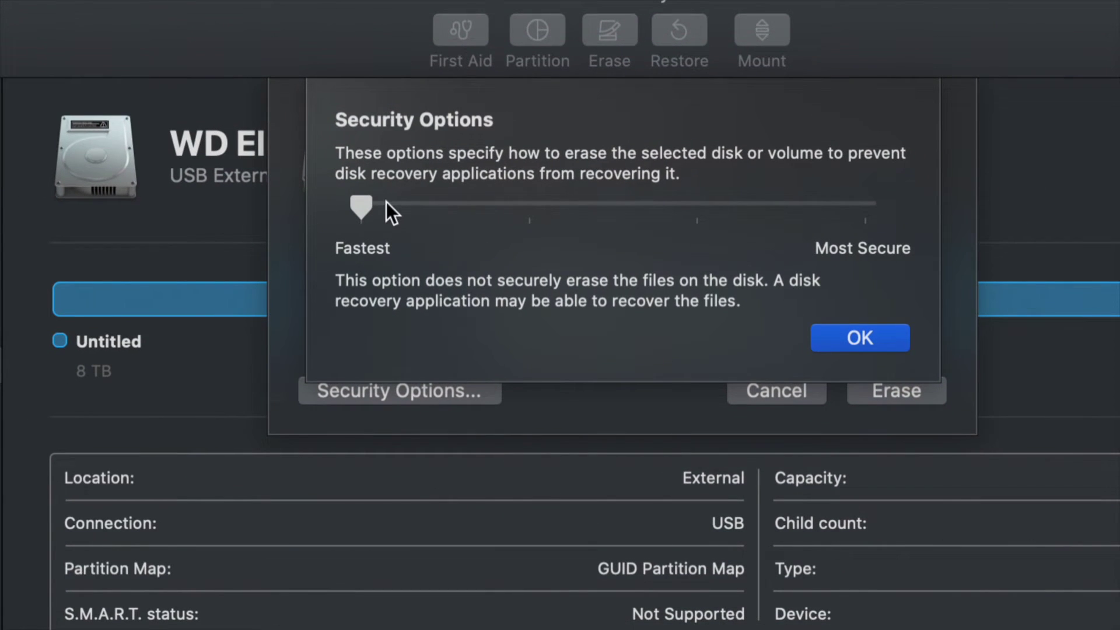
{"action": "left_click_drag", "start_coordinate": [368, 200], "coordinate": [868, 208]}
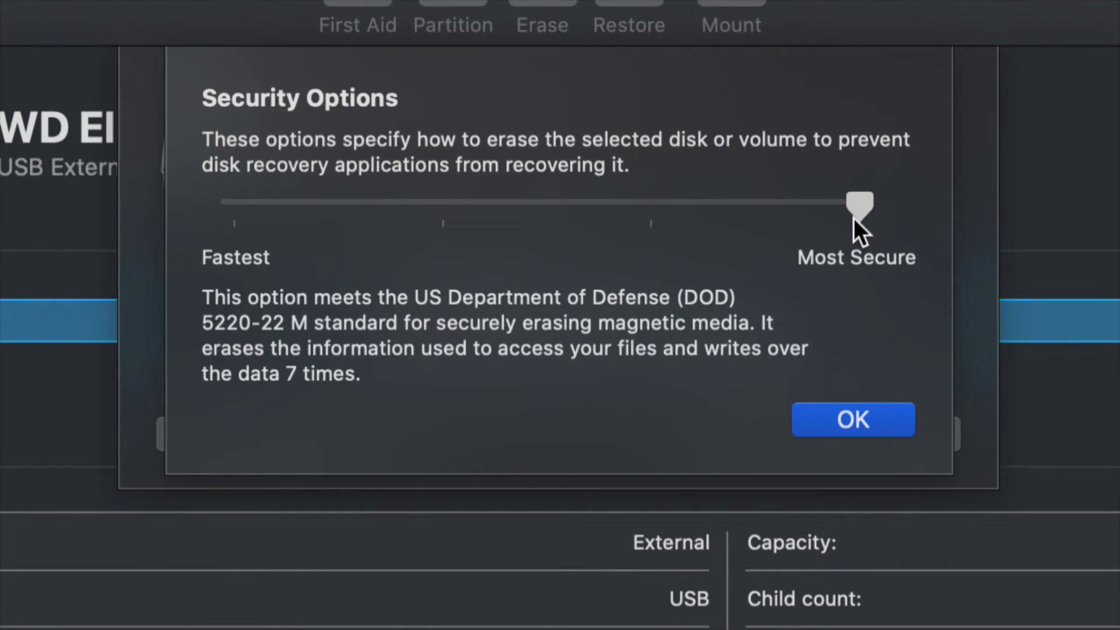
{"action": "left_click_drag", "start_coordinate": [855, 219], "coordinate": [234, 216]}
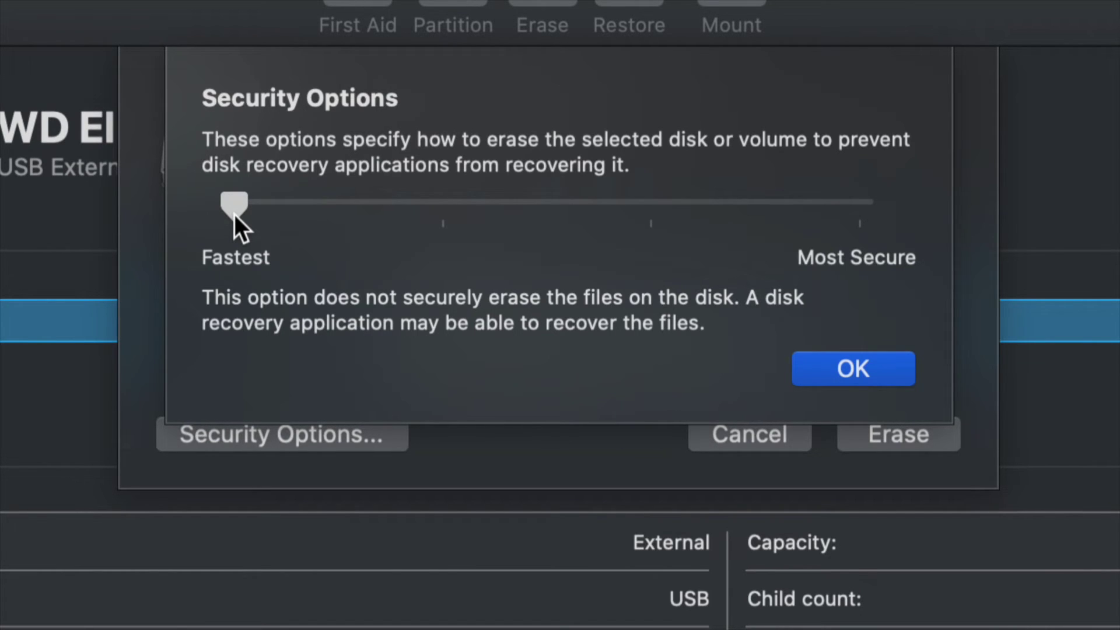
{"action": "left_click_drag", "start_coordinate": [237, 216], "coordinate": [849, 220]}
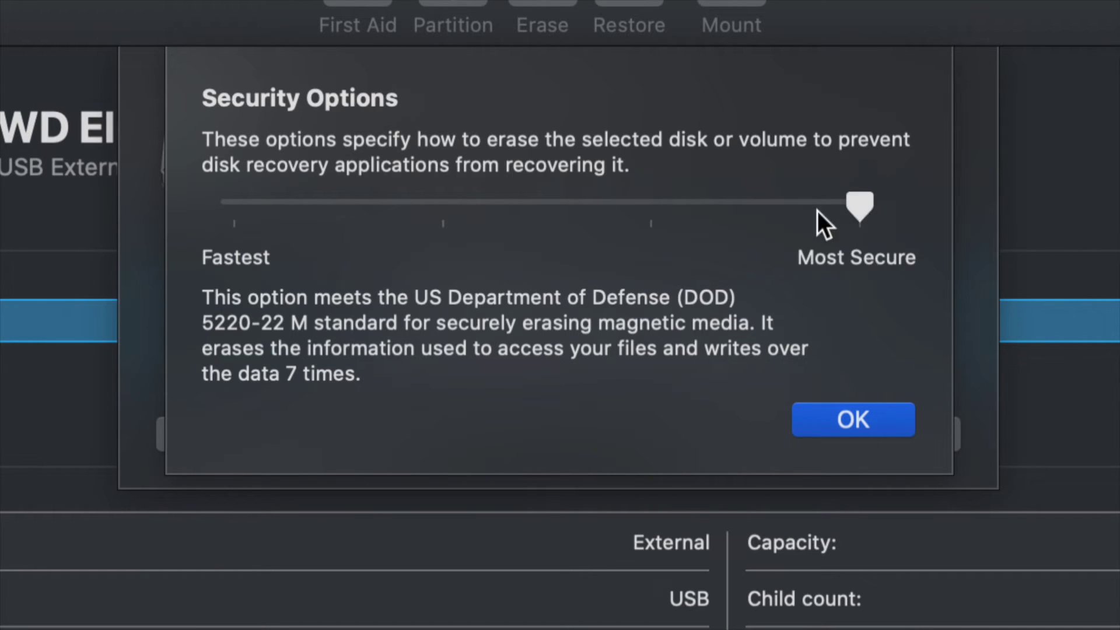
{"action": "left_click_drag", "start_coordinate": [818, 211], "coordinate": [466, 205]}
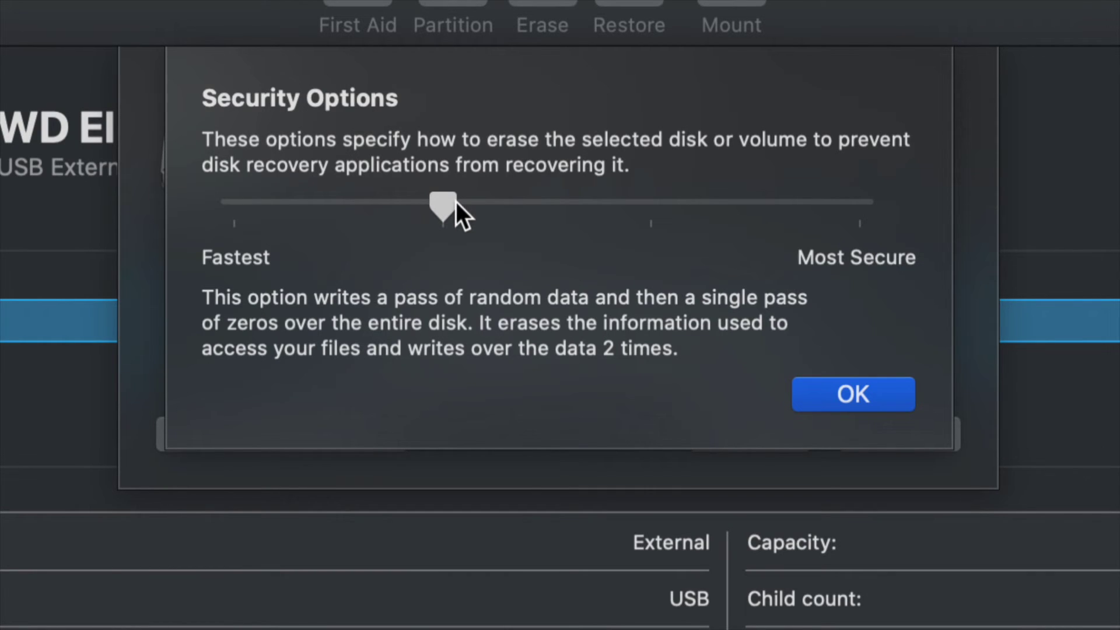
{"action": "left_click_drag", "start_coordinate": [455, 203], "coordinate": [897, 225]}
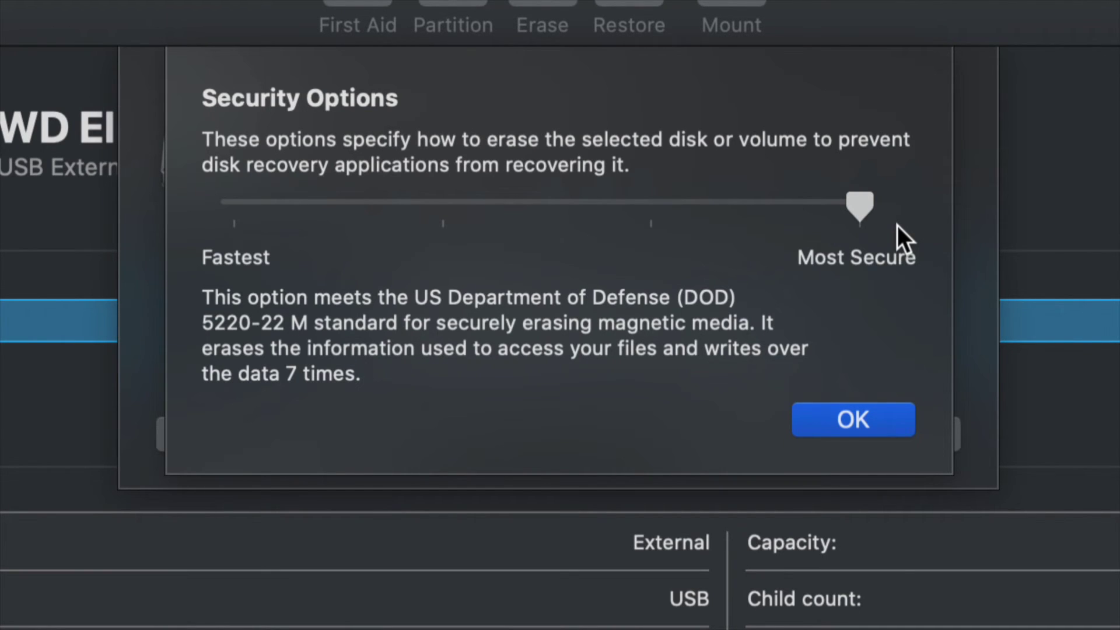
{"action": "left_click_drag", "start_coordinate": [859, 203], "coordinate": [222, 181]}
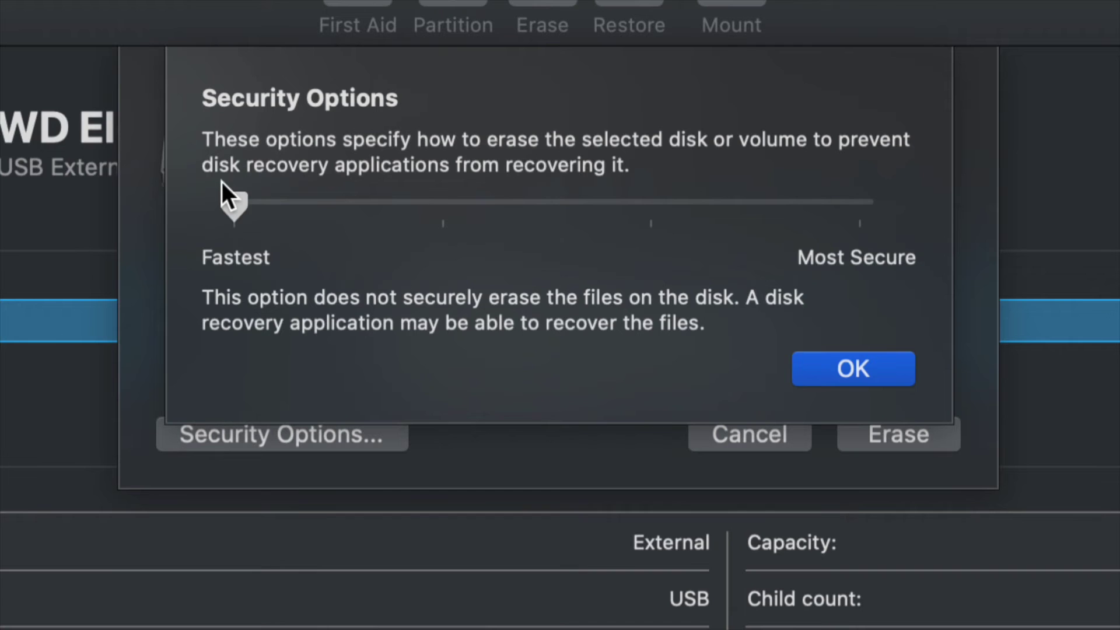
{"action": "left_click", "coordinate": [870, 360]}
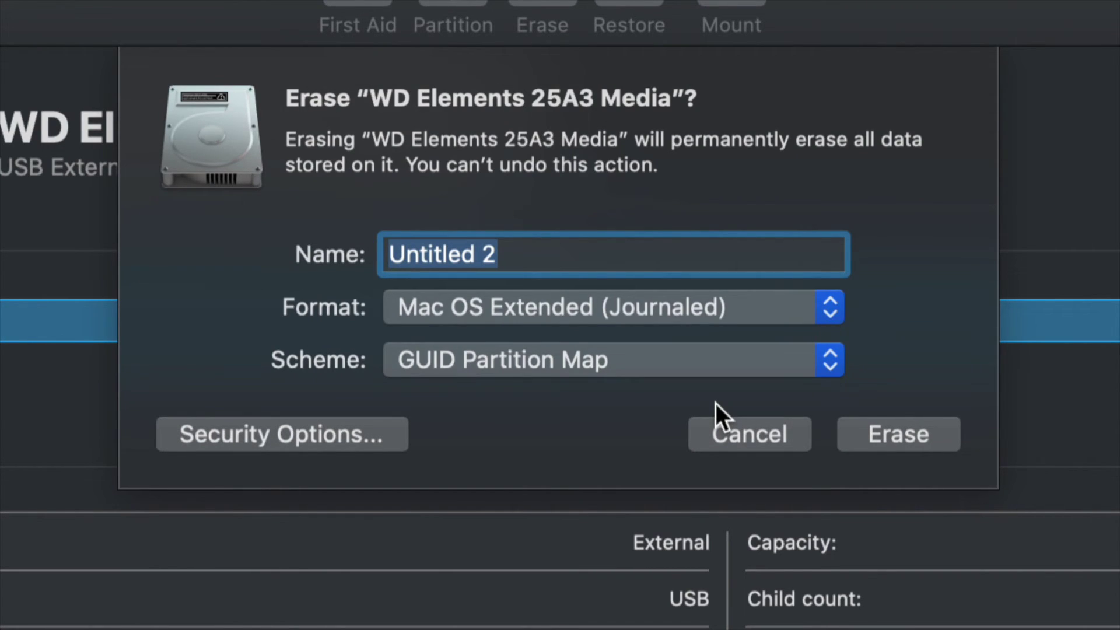
Cancel the second erase, eject the WD Elements drive and close Disk Utility
{"action": "left_click", "coordinate": [724, 432]}
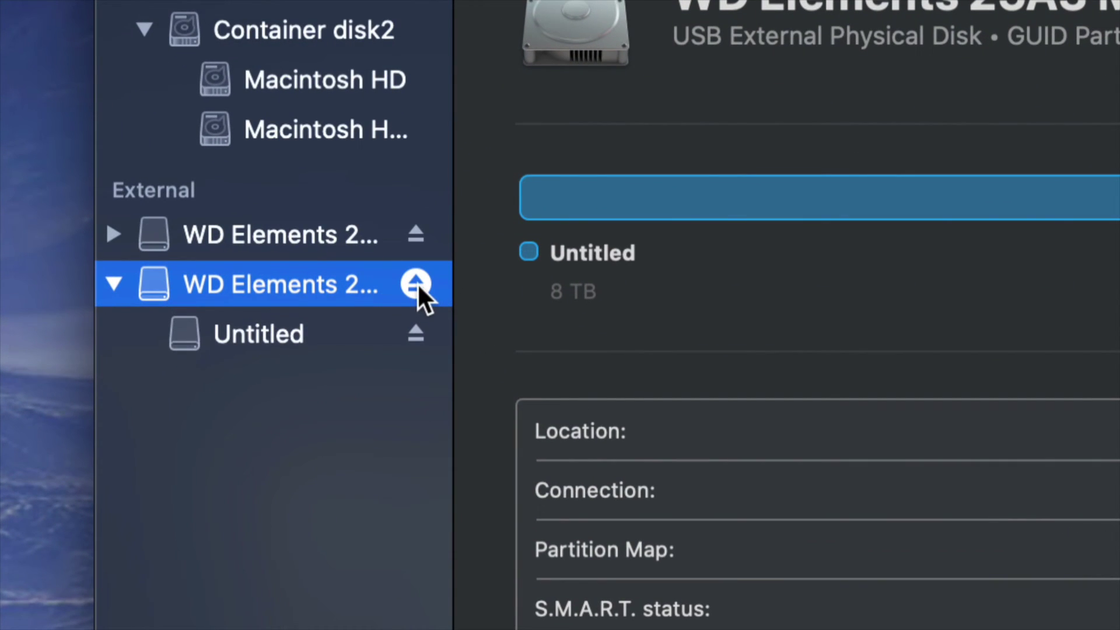
{"action": "left_click", "coordinate": [416, 285]}
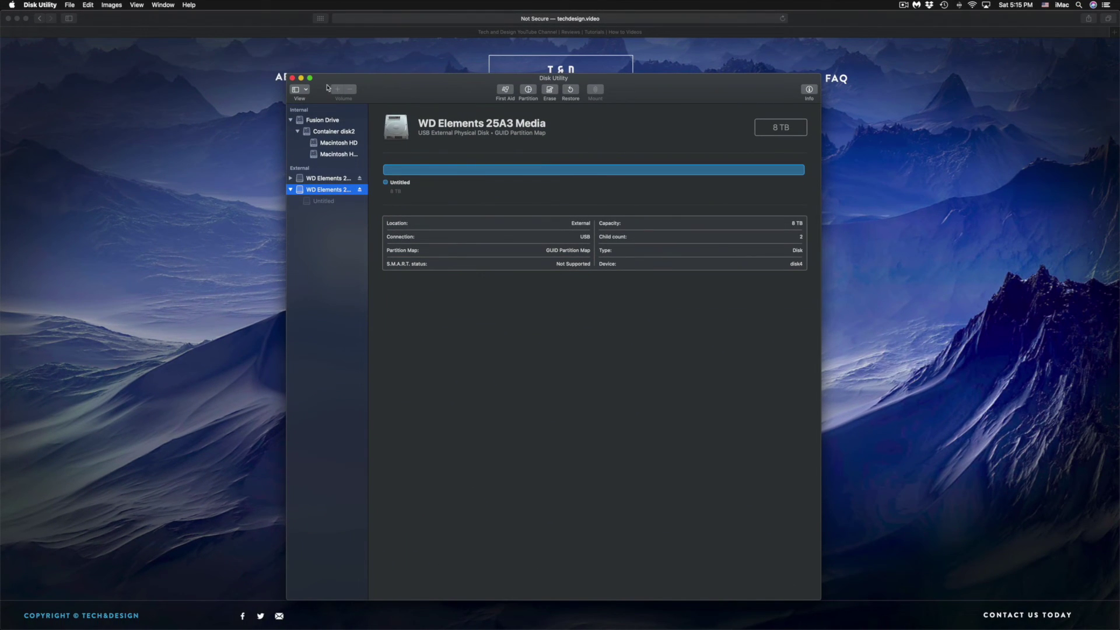
{"action": "left_click", "coordinate": [292, 79]}
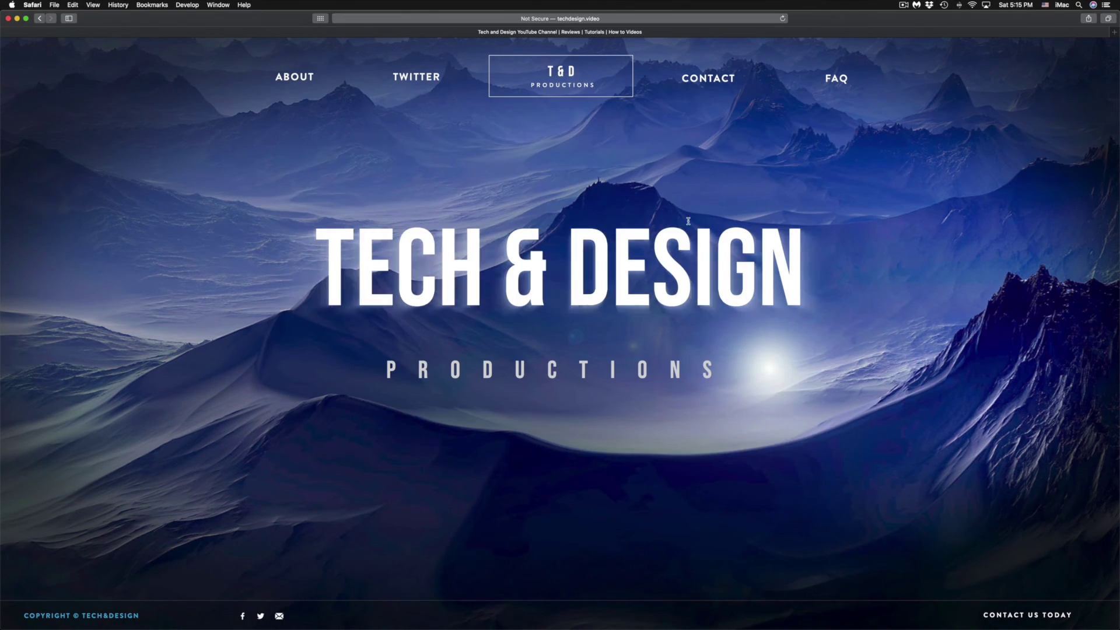